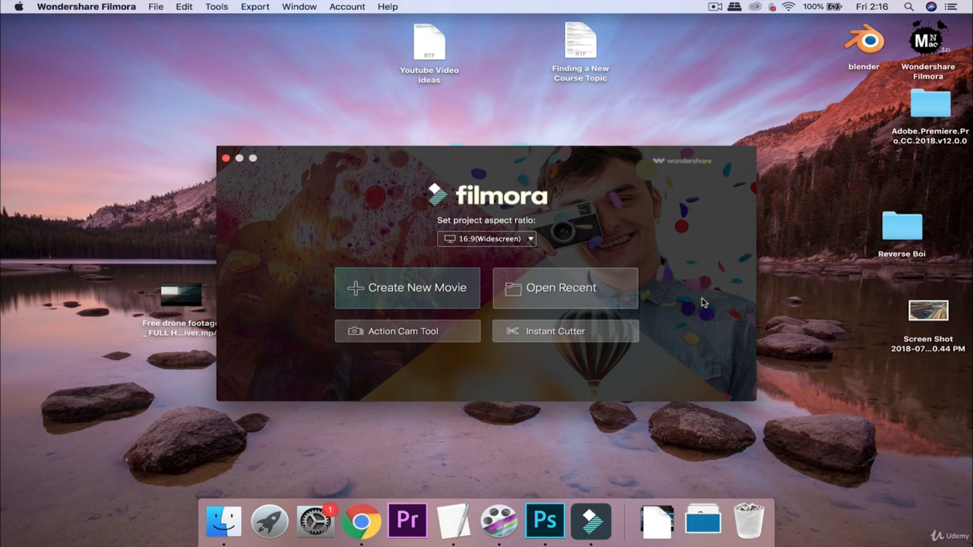
Open the existing project file filmora course.wsve from the Wondershare Filmora folder.
left_click(594, 298)
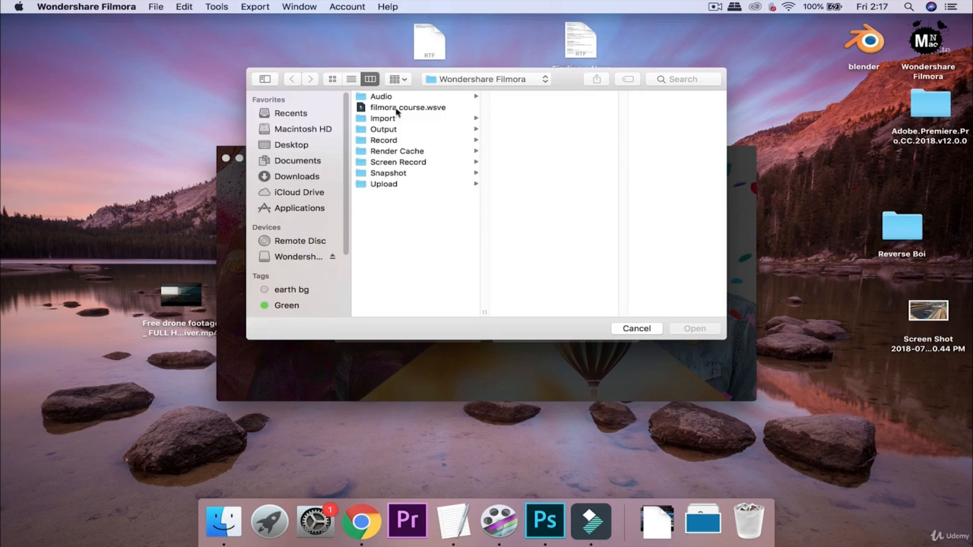
left_click(441, 108)
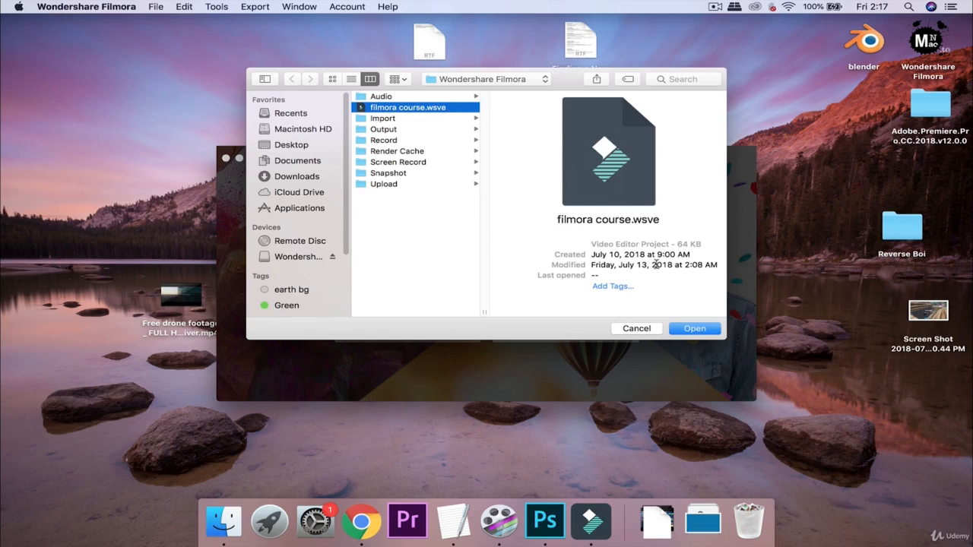
left_click(707, 335)
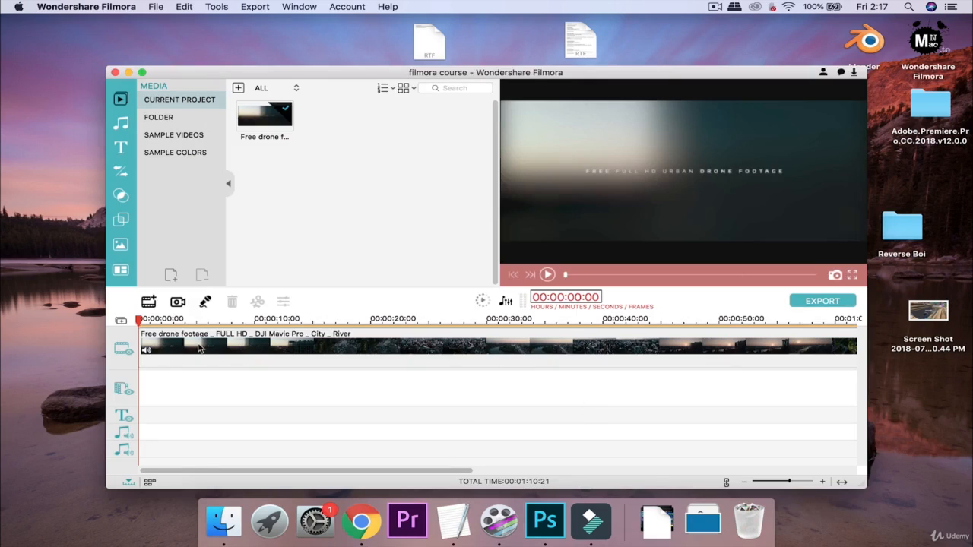
Select the drone footage clip, position the playhead near the start of the timeline and view the track management options.
left_click(274, 350)
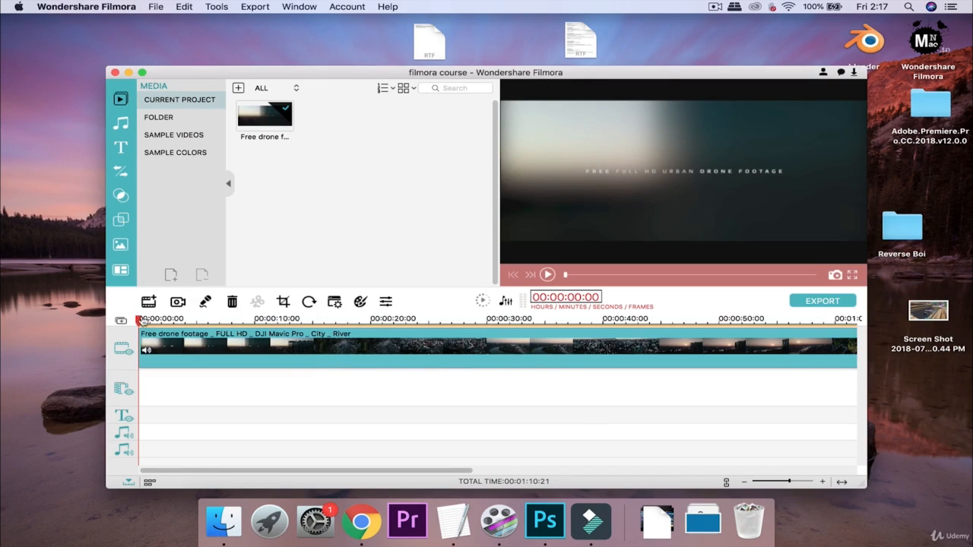
mouse_move(139, 323)
left_mouse_down()
mouse_move(380, 328)
mouse_move(140, 325)
left_mouse_up()
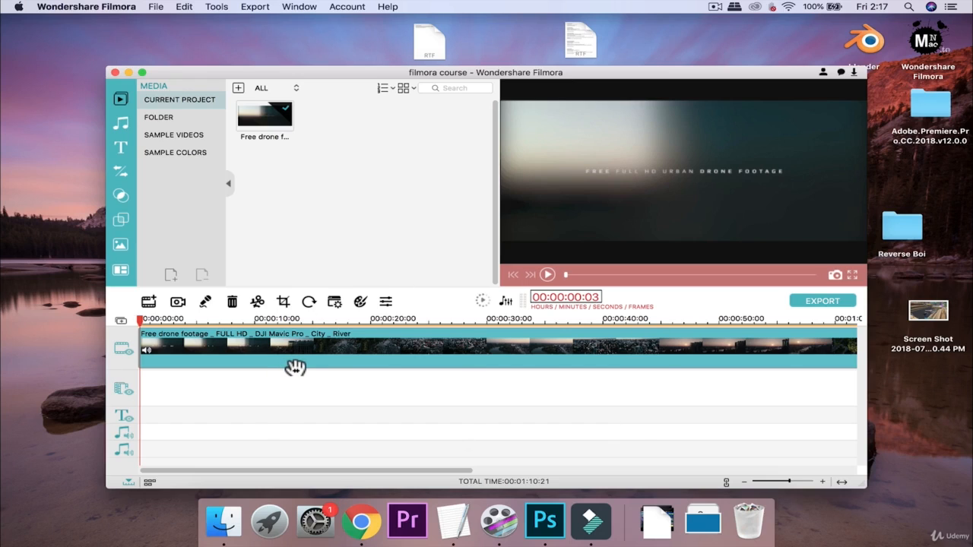
left_click(122, 323)
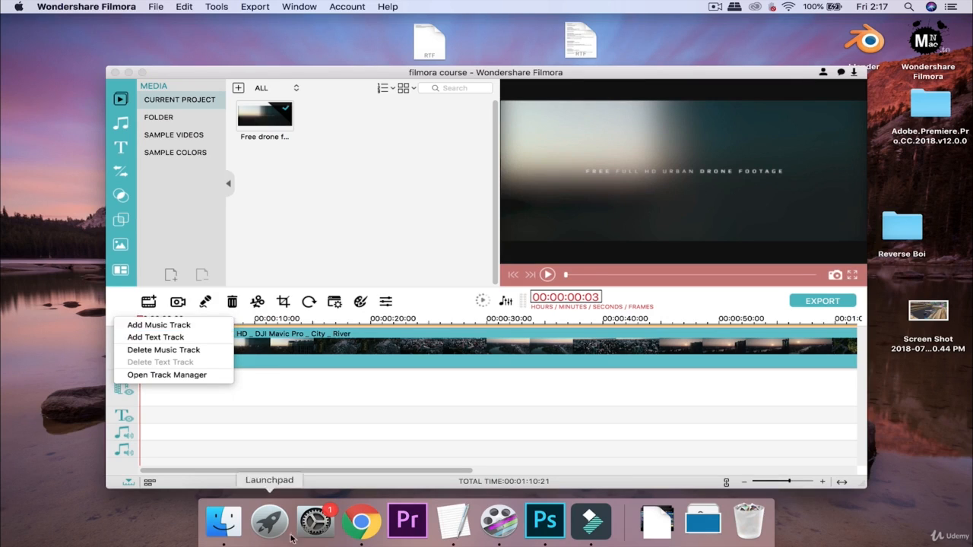
left_click(252, 434)
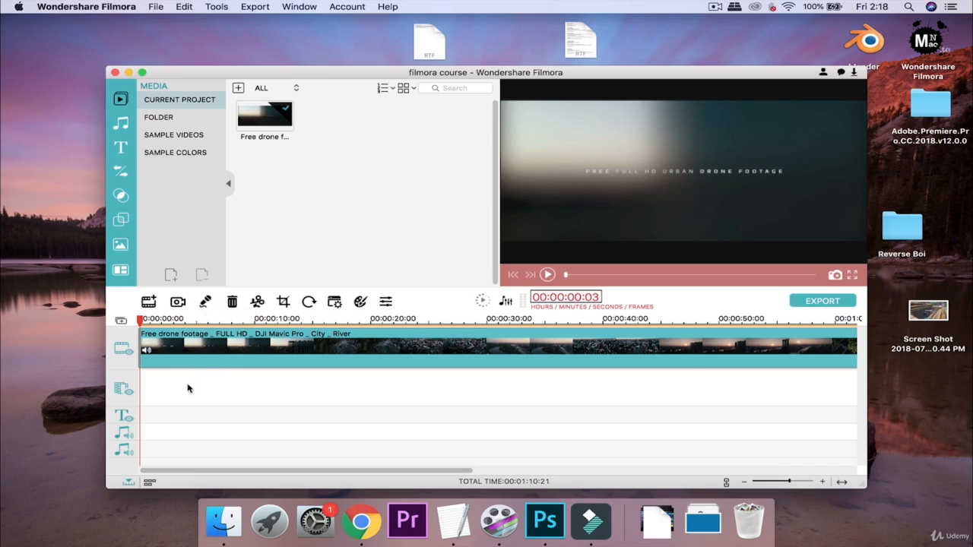
Start the voice-over recorder and set its audio source to the H1 microphone.
left_click(205, 303)
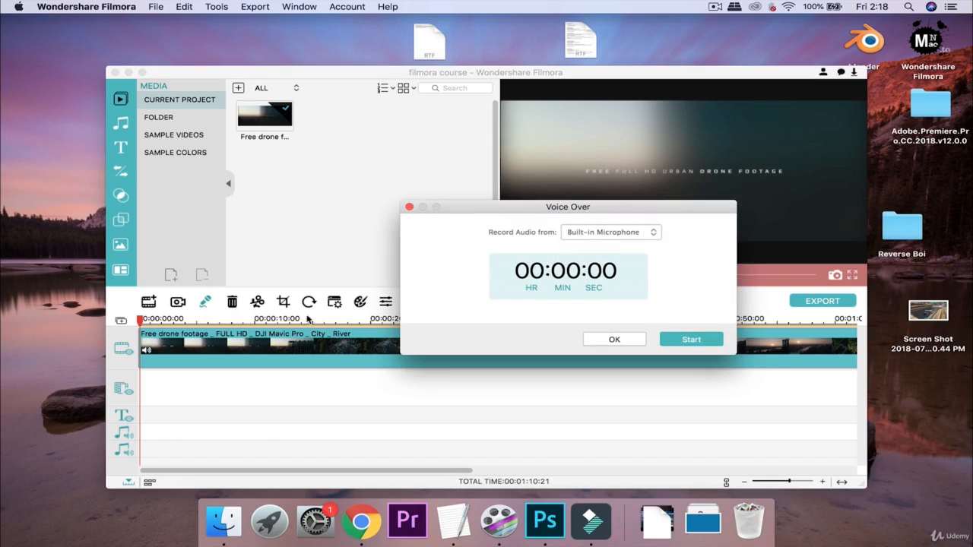
left_click(687, 341)
left_click(614, 232)
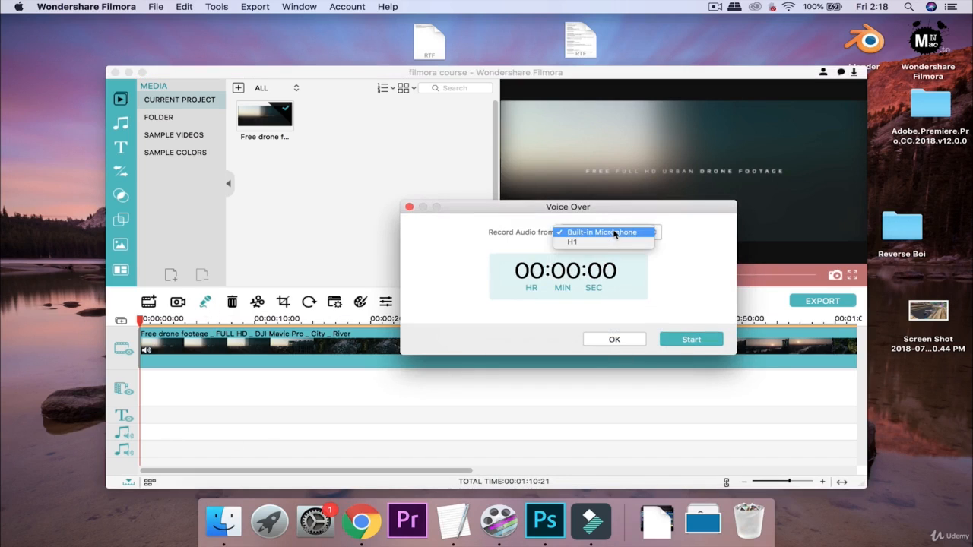
left_click(620, 247)
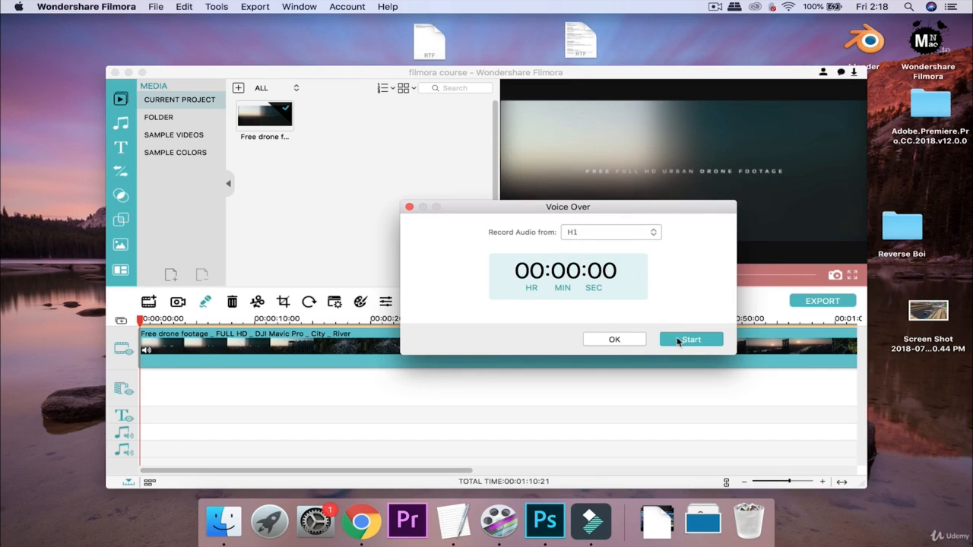
left_click(598, 234)
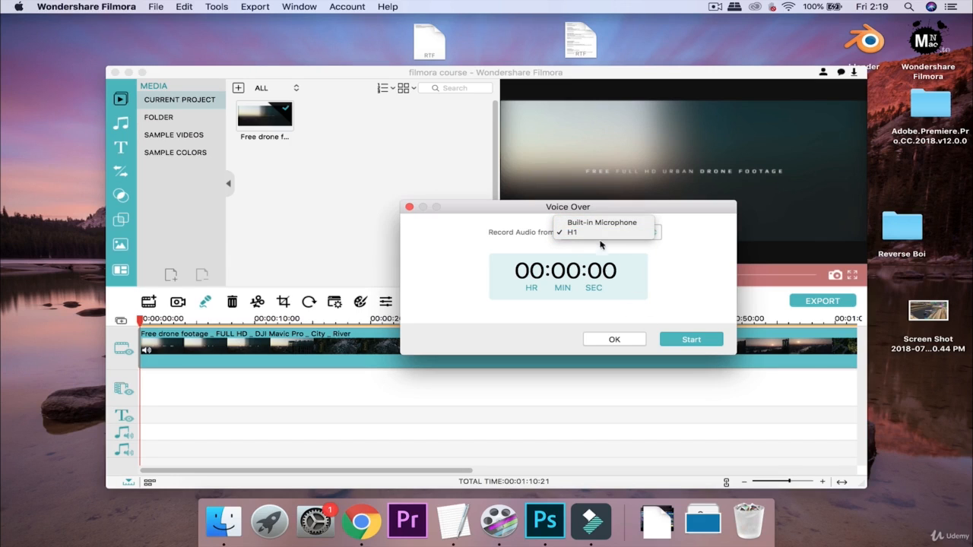
left_click(604, 233)
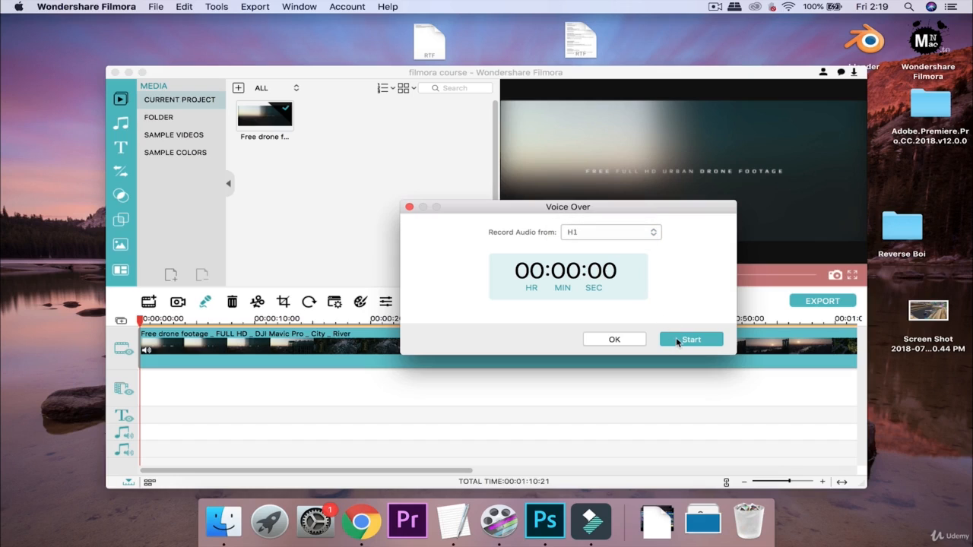
Record a voice-over of about 5 seconds from the start of the timeline and close the recorder.
left_click(678, 343)
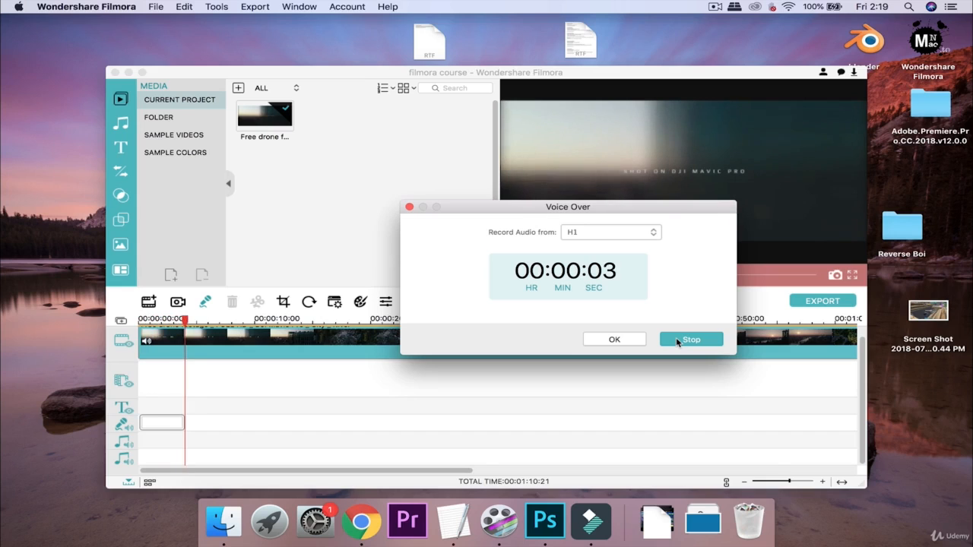
left_click(676, 342)
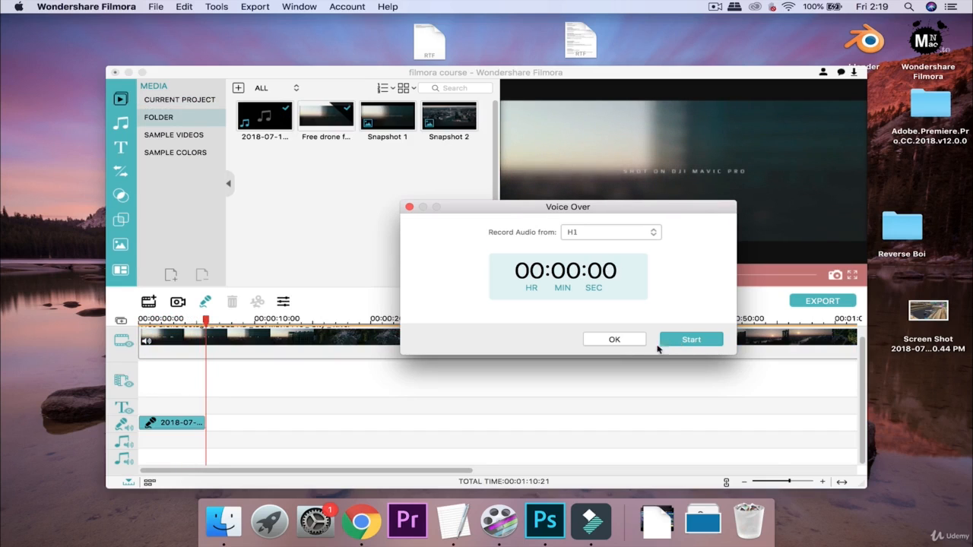
left_click(614, 340)
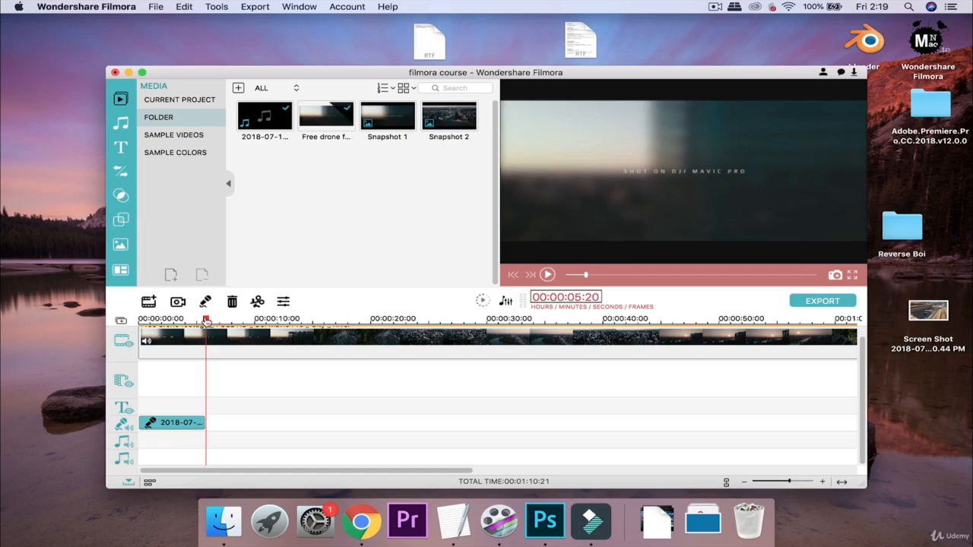
Play back the recorded voice-over from the start of the timeline and delete its clip from the voice-over track.
left_click_drag(206, 322, 61, 322)
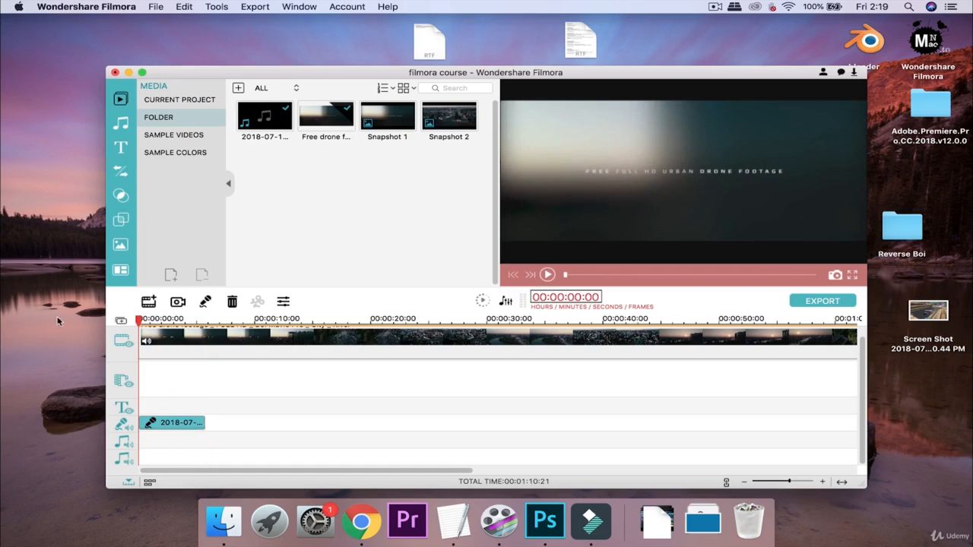
left_click(548, 275)
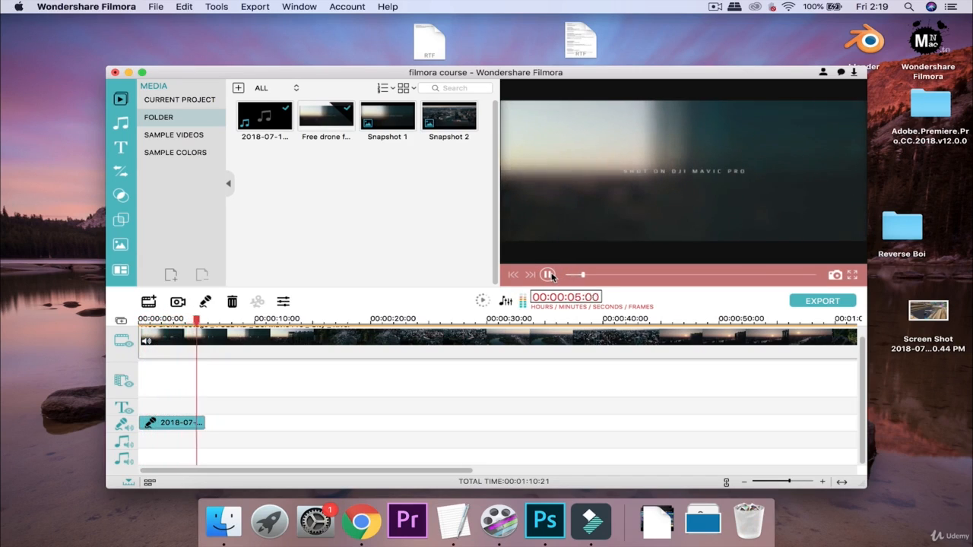
left_click(549, 274)
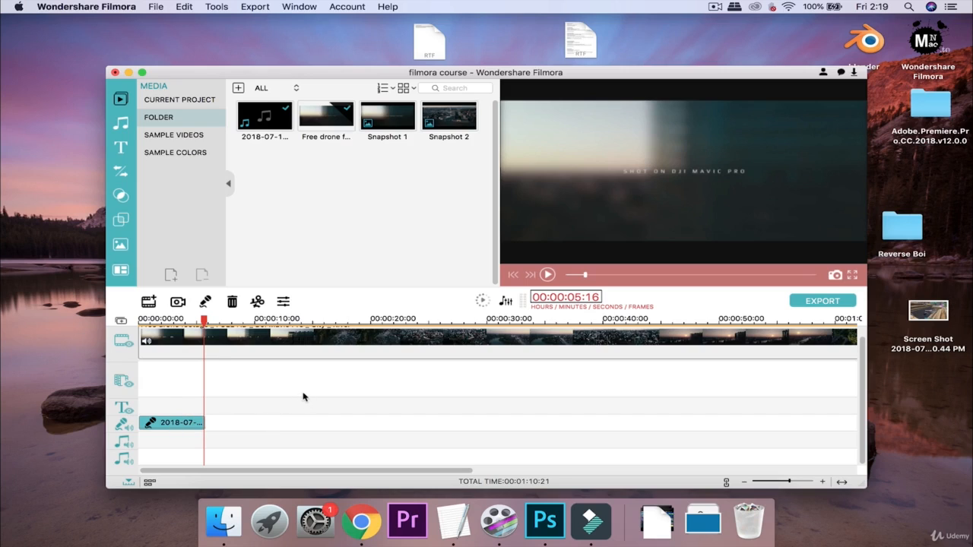
scroll(269, 394, "up", 1)
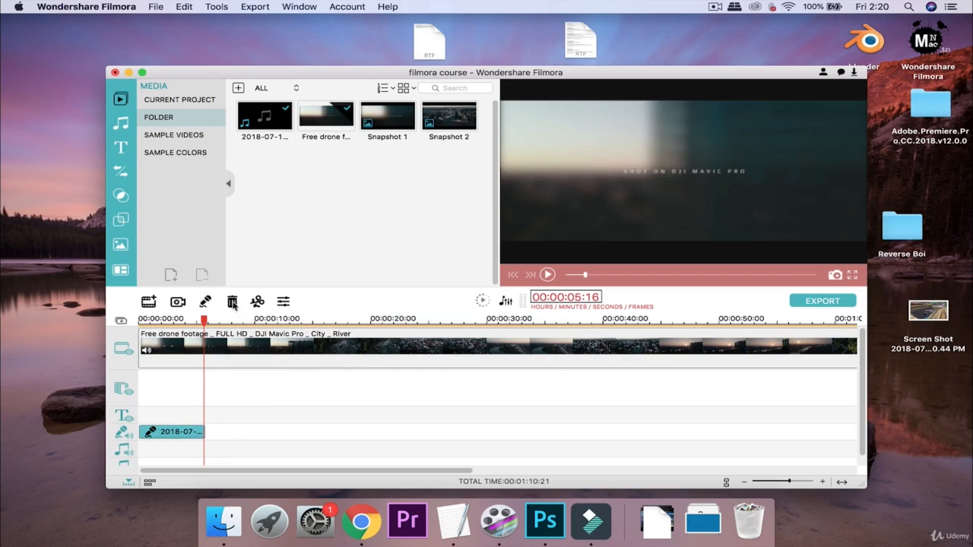
left_click(232, 303)
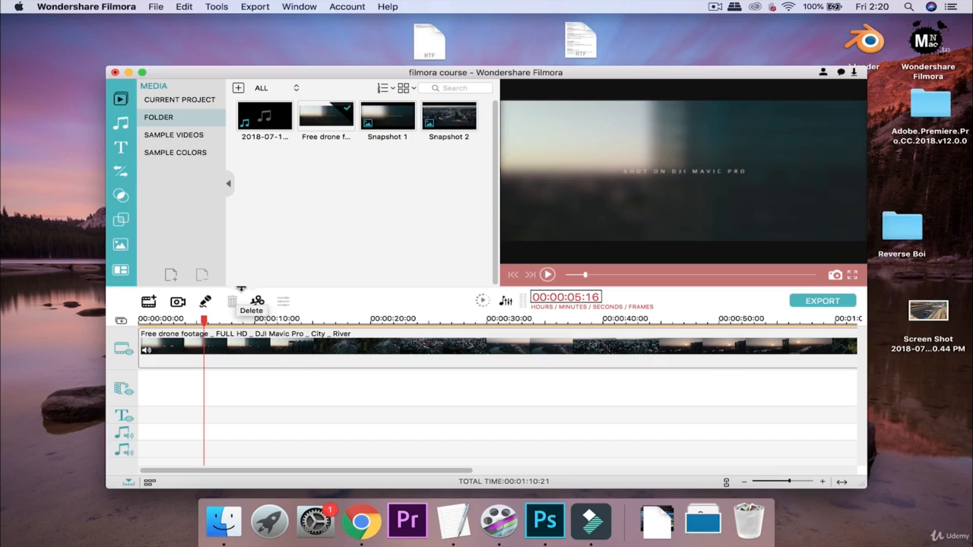
Split the drone footage clip at 00:00:09:24 and delete the first piece.
left_click(231, 345)
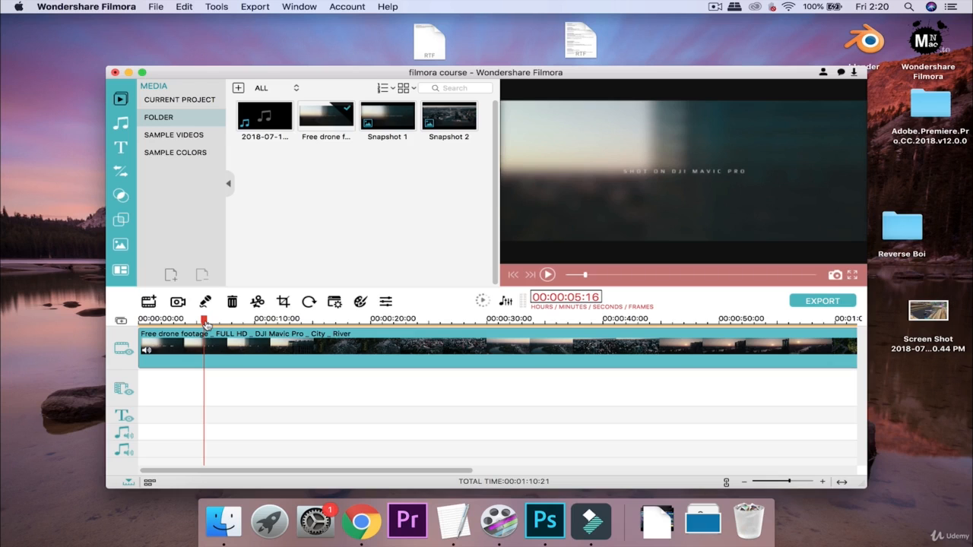
left_click_drag(204, 323, 261, 336)
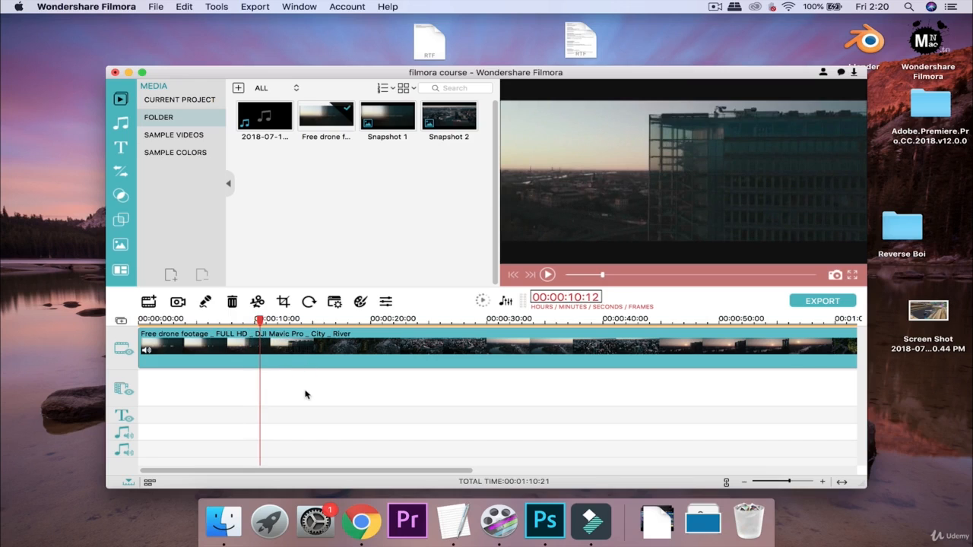
left_click_drag(259, 328, 254, 328)
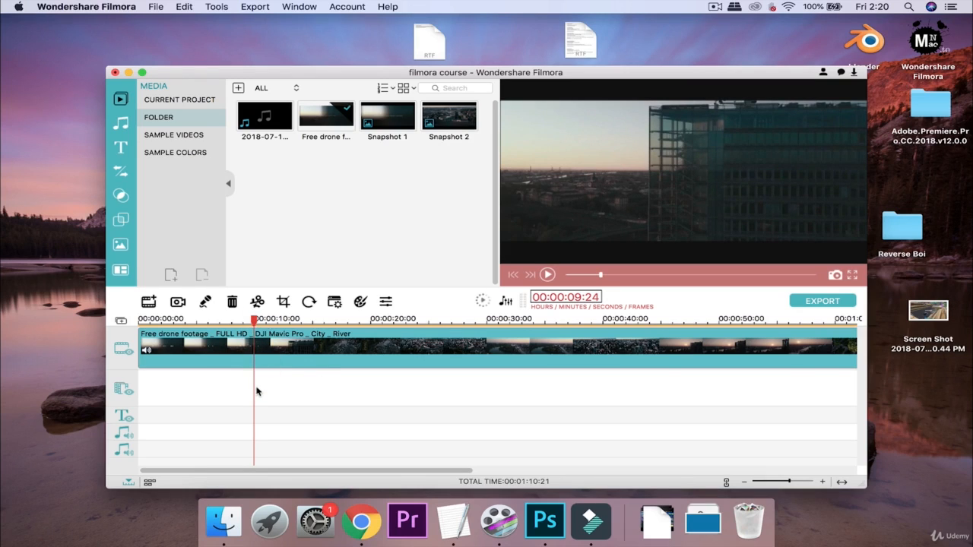
left_click(257, 302)
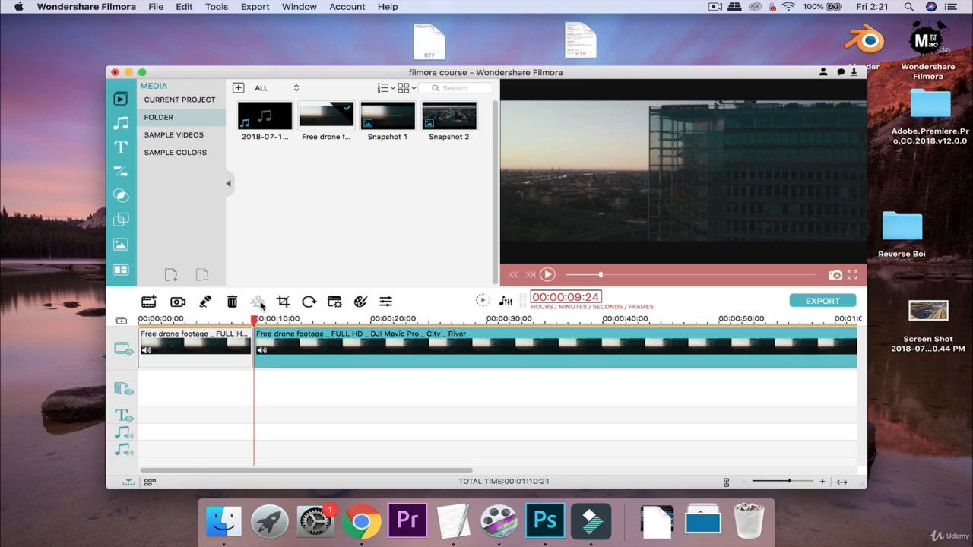
left_click(222, 341)
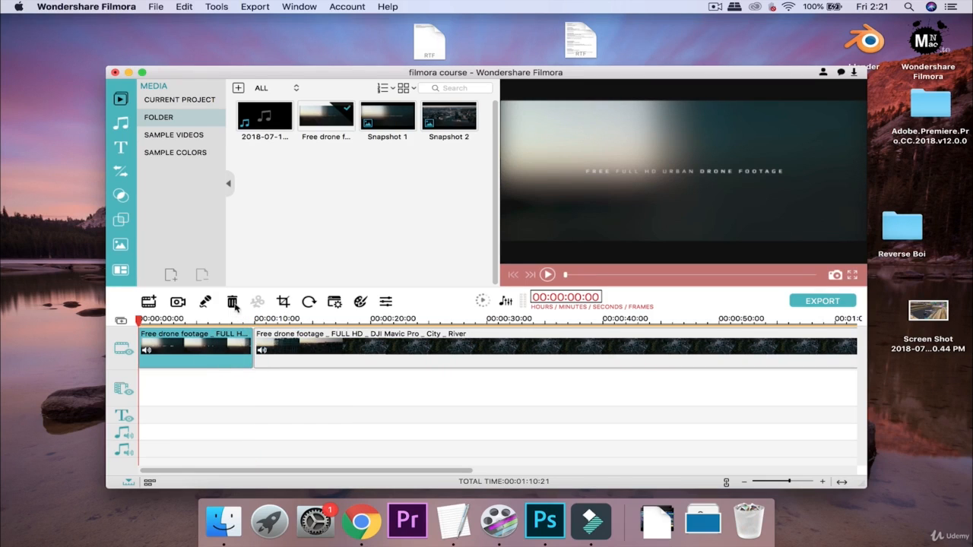
left_click(233, 302)
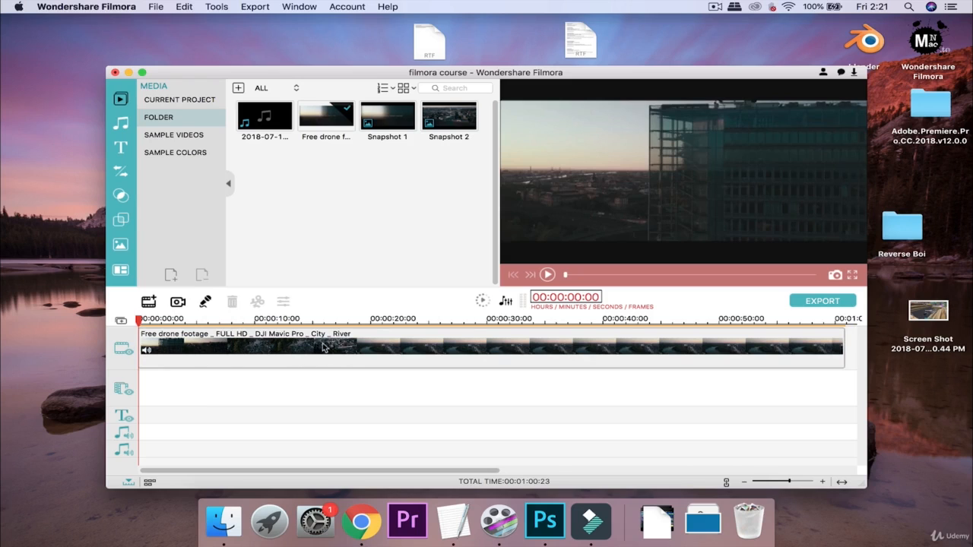
Crop the drone footage clip manually to about 1117 x 498, trimming its left and bottom edges.
left_click(203, 350)
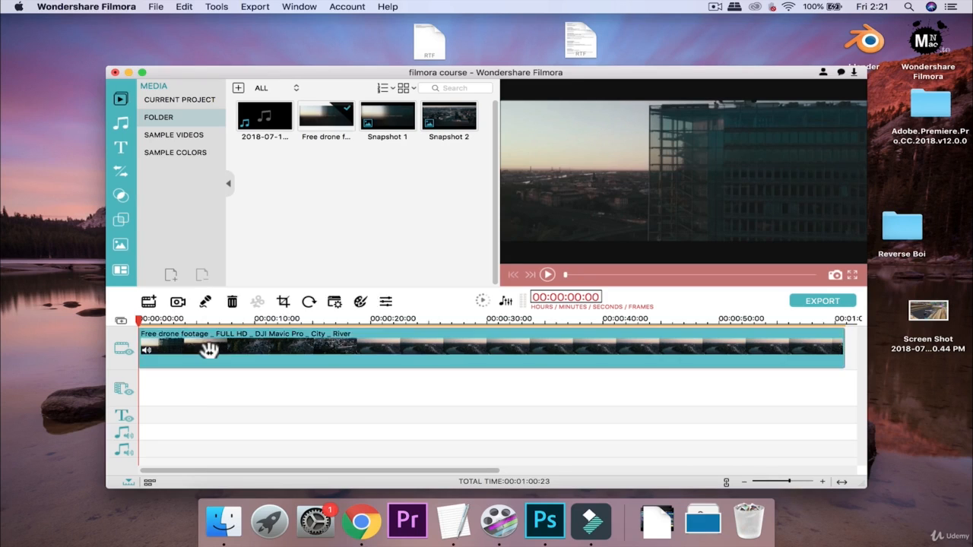
left_click(283, 303)
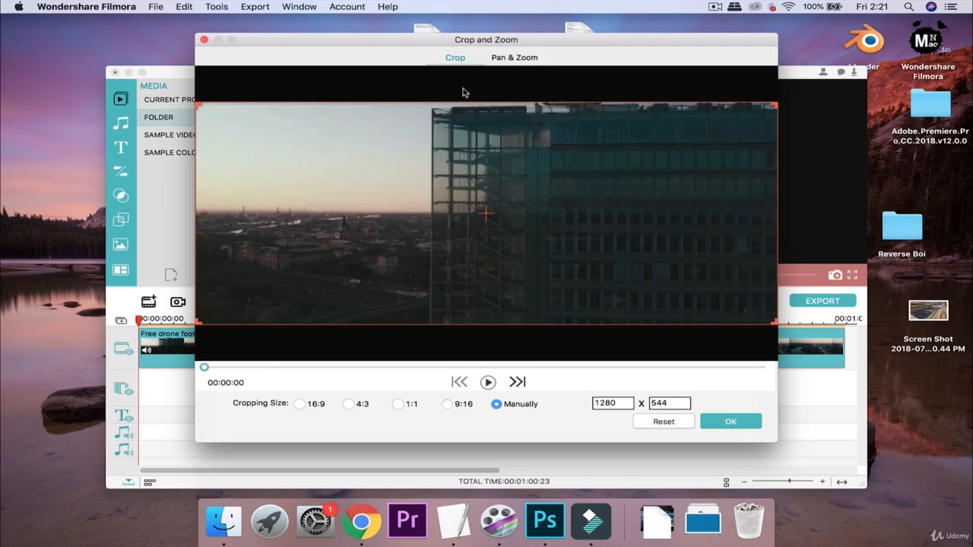
left_click(512, 60)
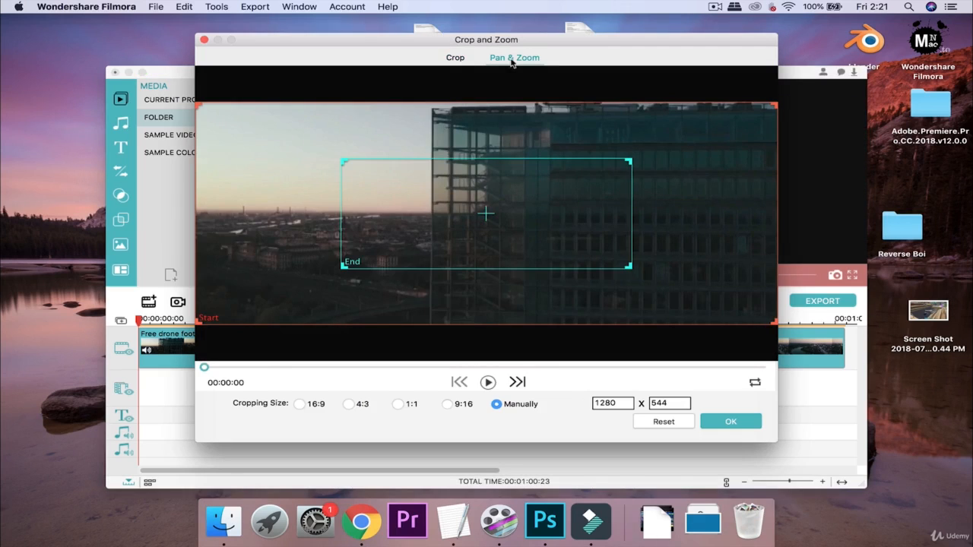
left_click(463, 61)
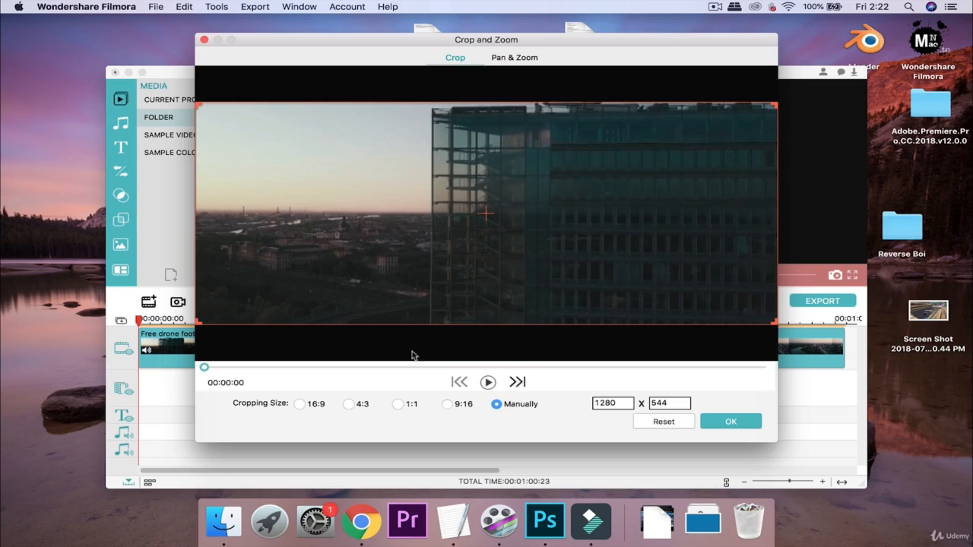
left_click_drag(203, 325, 274, 309)
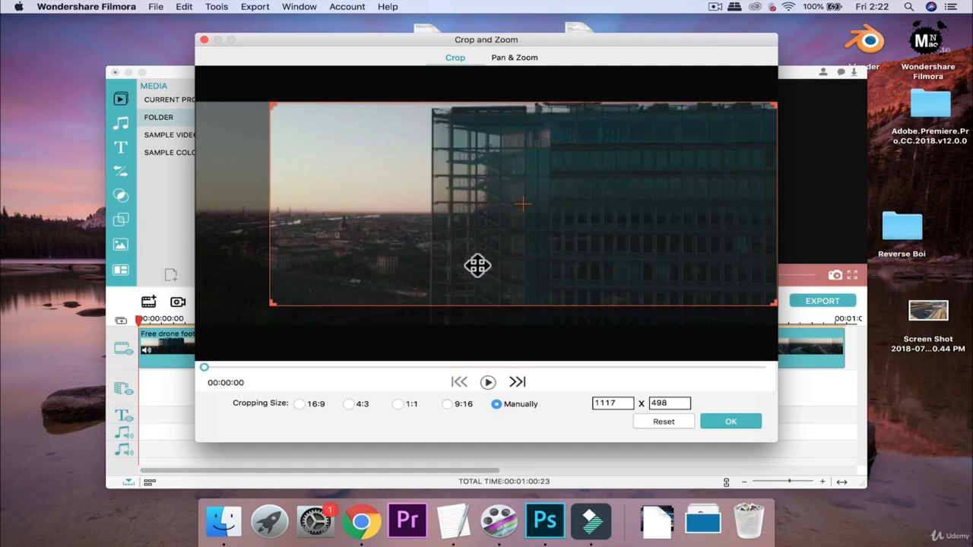
left_click(741, 421)
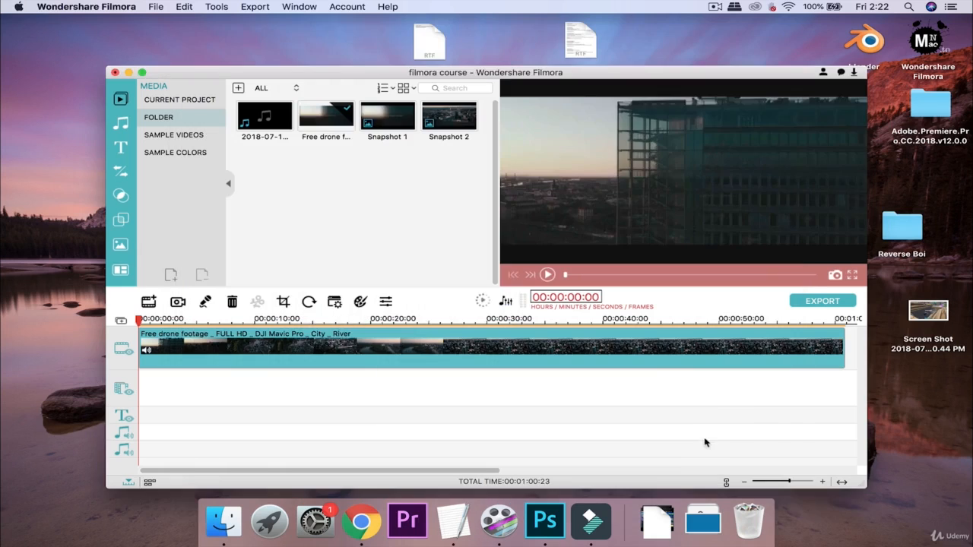
Play back the first seconds of the cropped clip and return the playhead to the start.
left_click(547, 275)
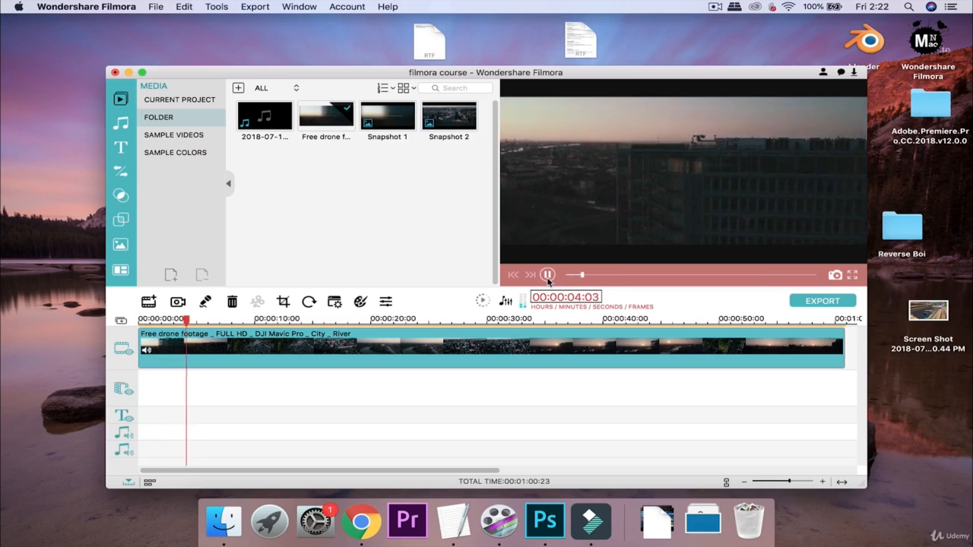
left_click(547, 276)
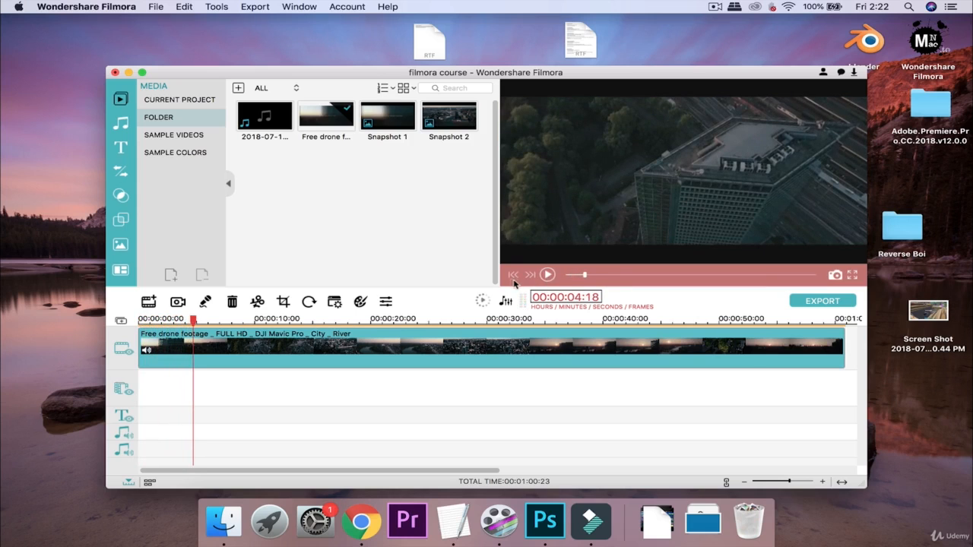
left_click_drag(194, 320, 57, 316)
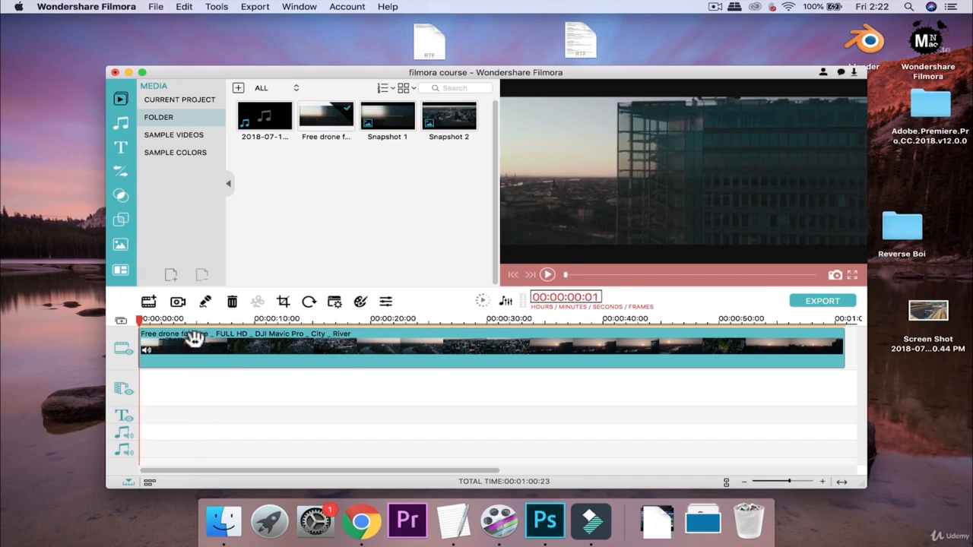
Extend the manual crop of the drone footage clip to the frame's left and lower edges, about 1280 x 539.
left_click(231, 357)
left_click(282, 302)
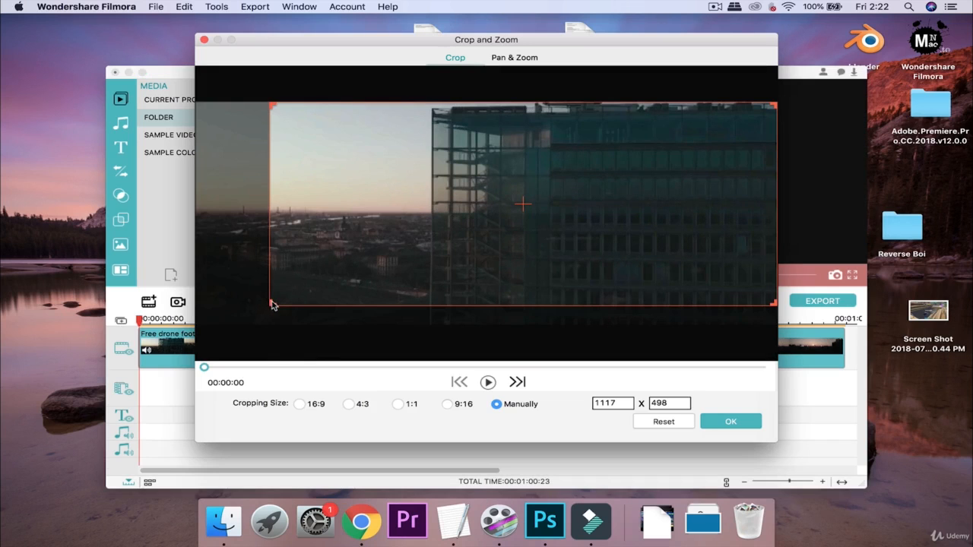
left_click_drag(273, 306, 181, 332)
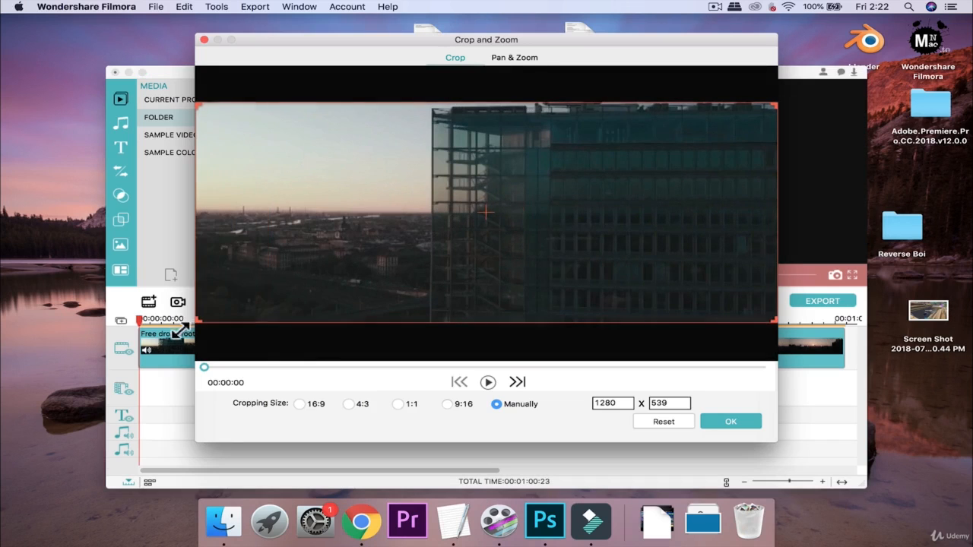
left_click(730, 421)
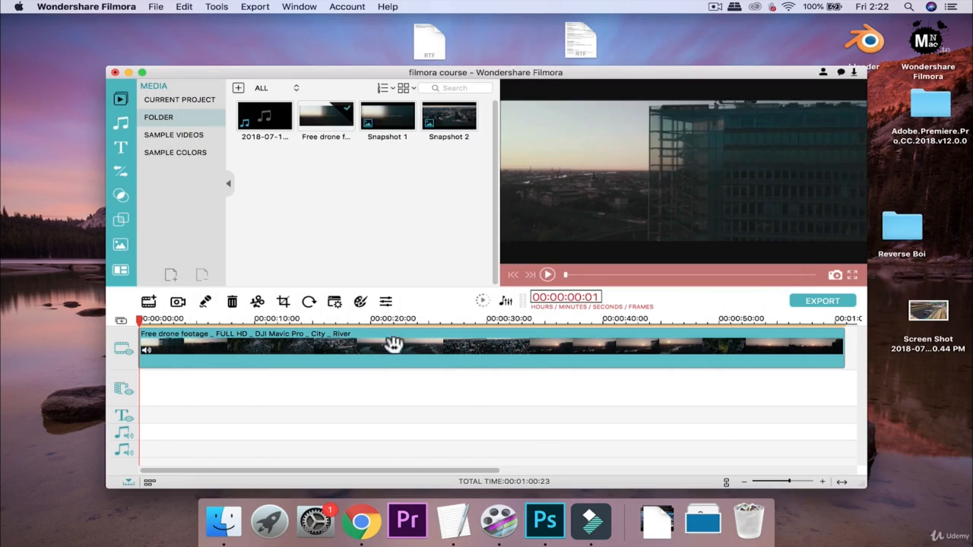
Apply Pan & Zoom to the drone clip with start and end frames swapped, starting at 640 x 272, and preview it.
left_click(287, 303)
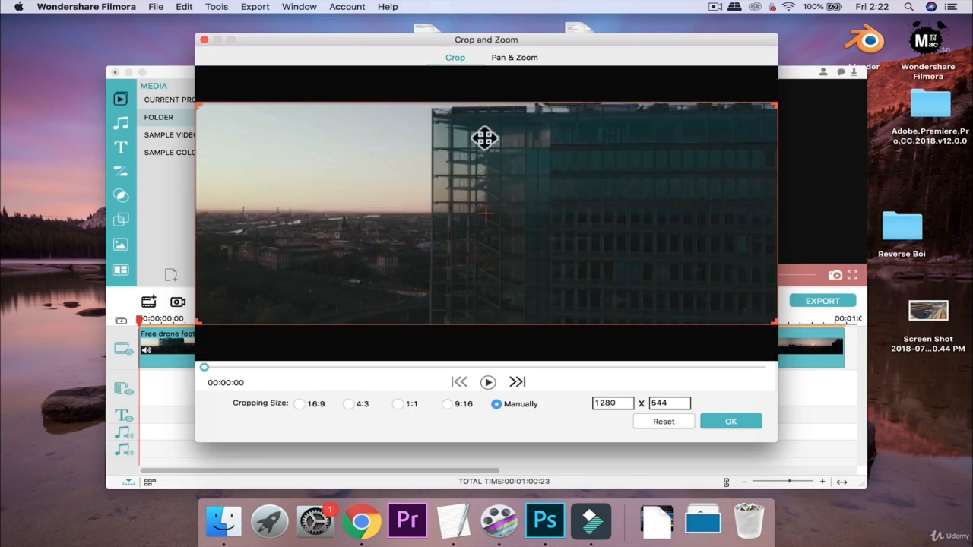
left_click(512, 61)
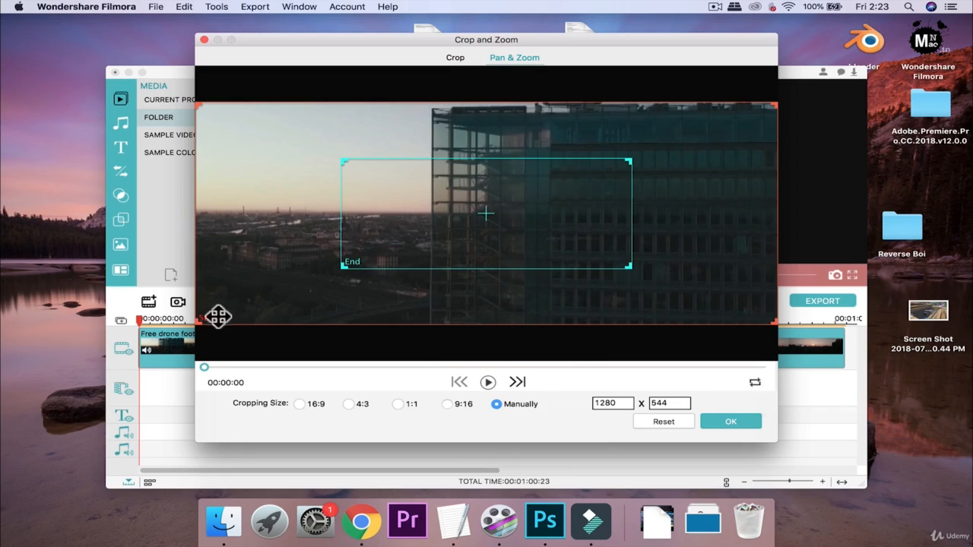
left_click(754, 384)
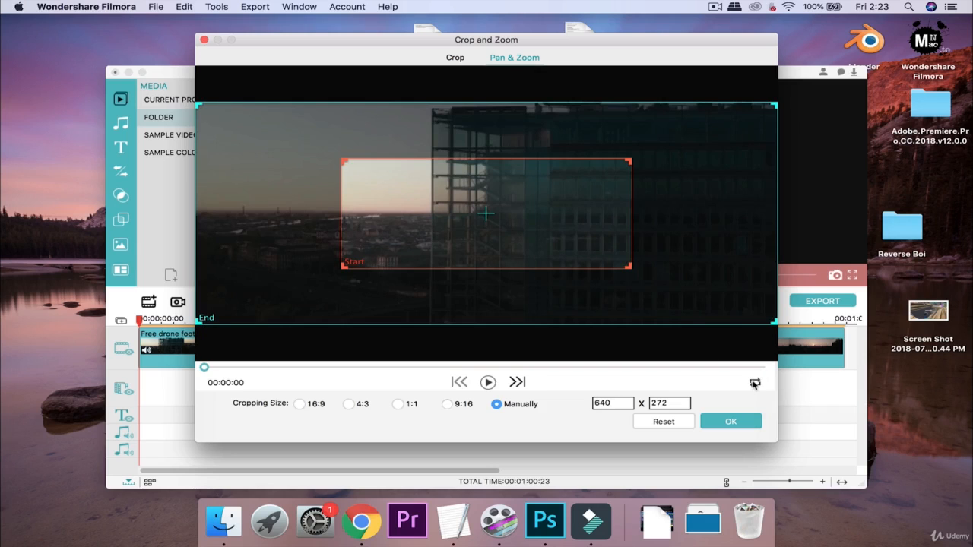
left_click(735, 421)
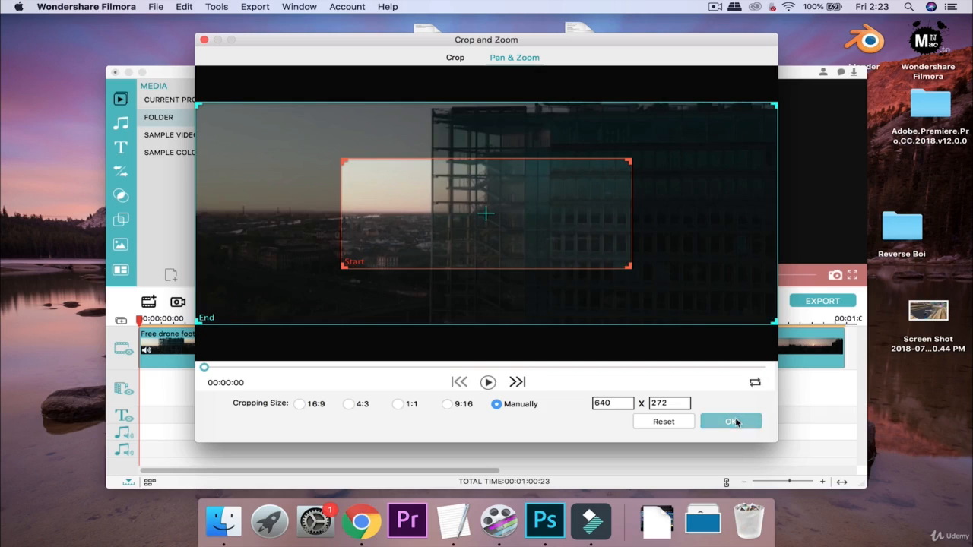
left_click(548, 274)
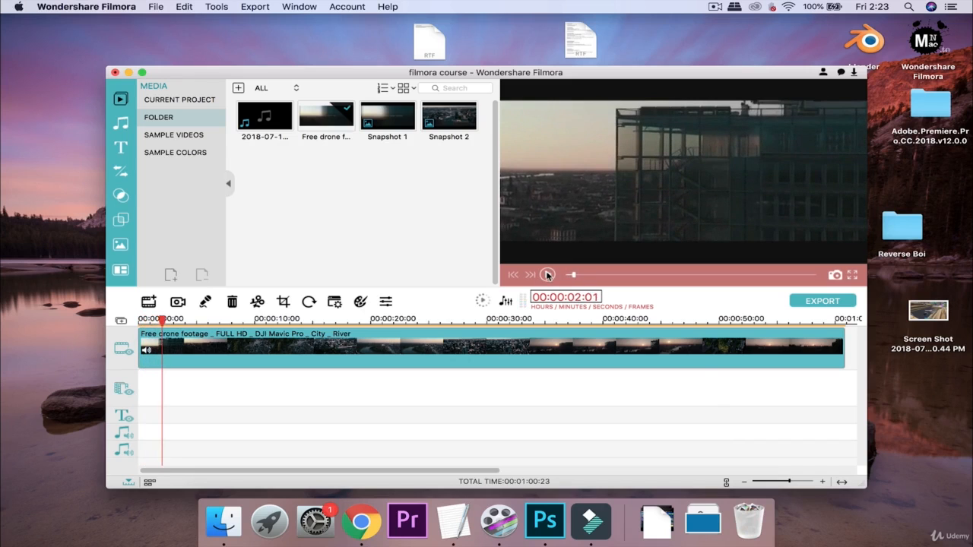
left_click(547, 274)
Reset the drone clip's Pan & Zoom settings and return the playhead to the start of the timeline.
left_click(284, 303)
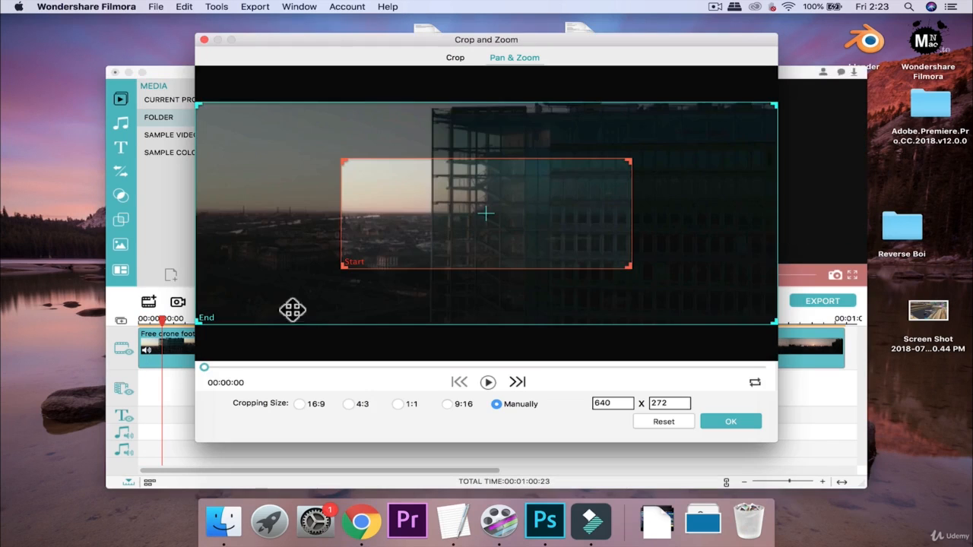
left_click(661, 424)
left_click(707, 423)
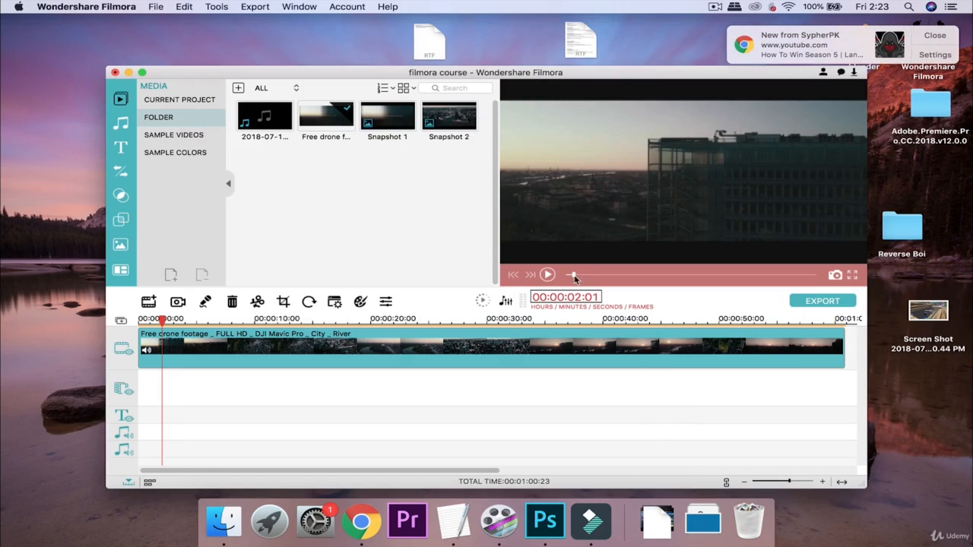
left_click_drag(573, 275, 436, 260)
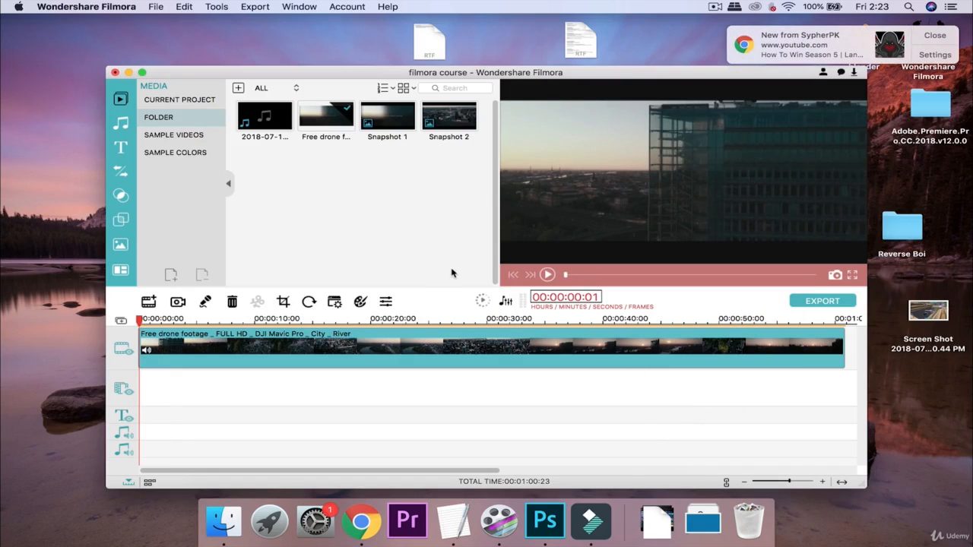
Set the drone clip's audio fade-in to 2.5 s and its volume to 80, and apply the settings.
left_click(307, 304)
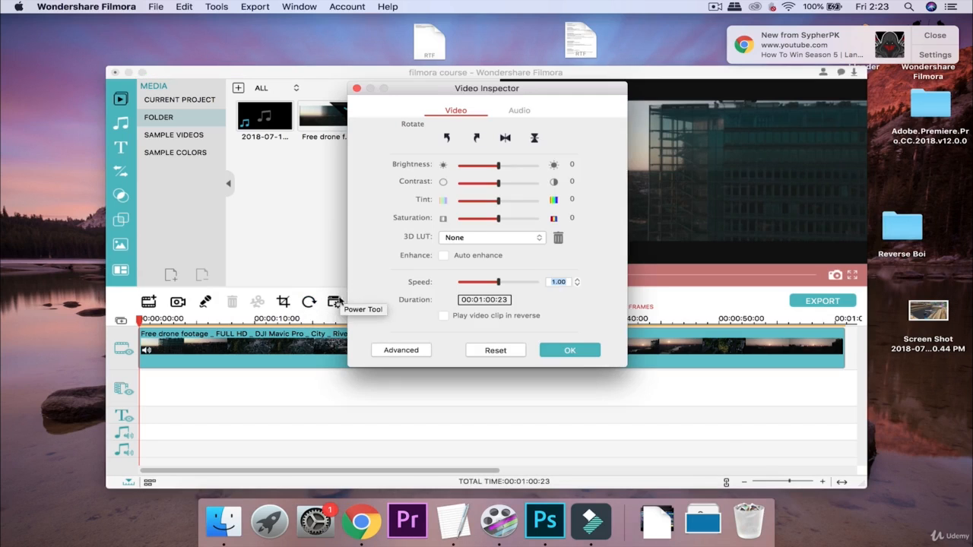
left_click(569, 350)
left_click(311, 302)
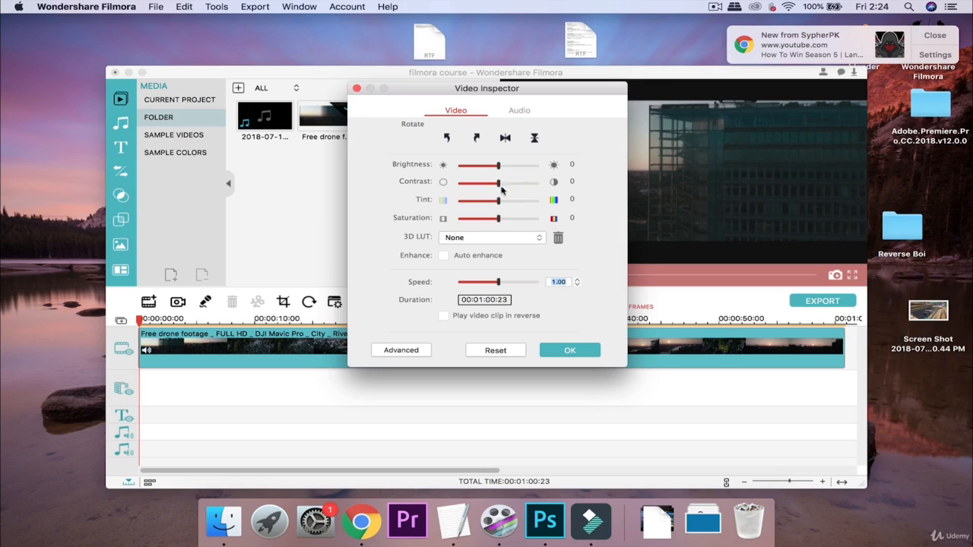
left_click(525, 113)
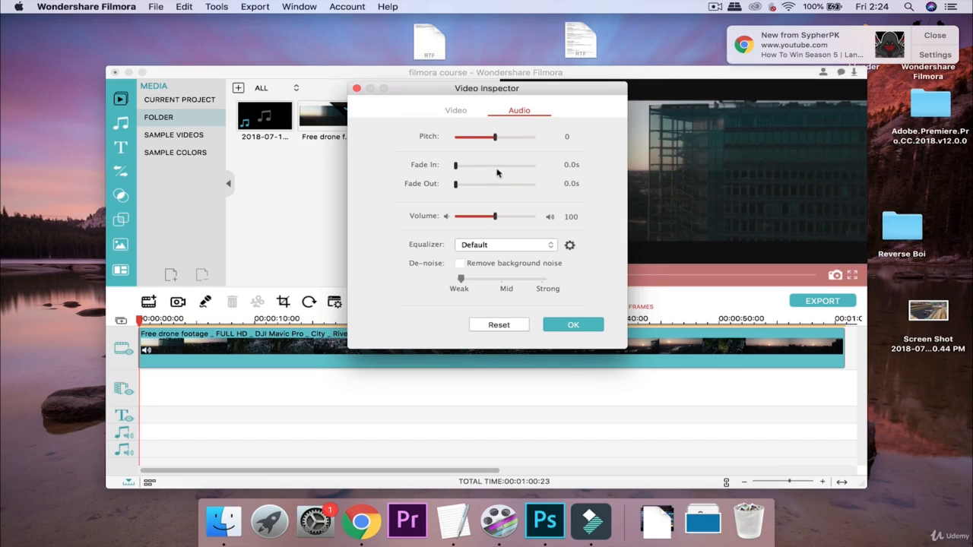
left_click_drag(458, 168, 499, 169)
left_click_drag(496, 216, 488, 219)
left_click(454, 111)
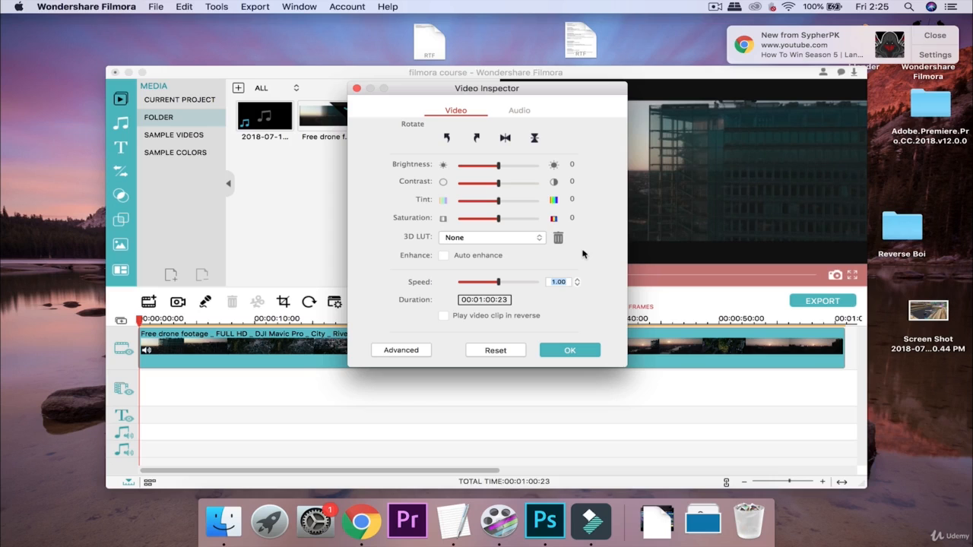
left_click(522, 109)
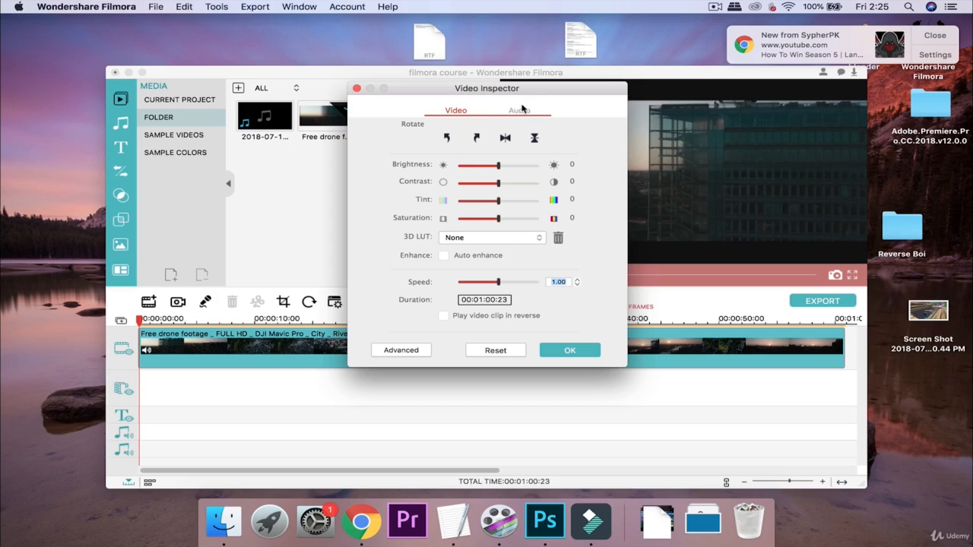
left_click(465, 111)
left_click(504, 113)
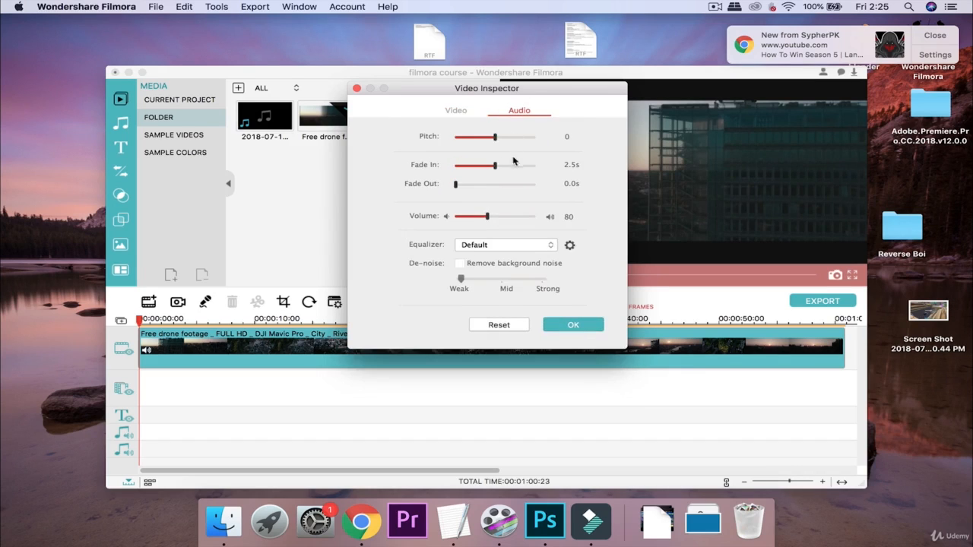
left_click(468, 111)
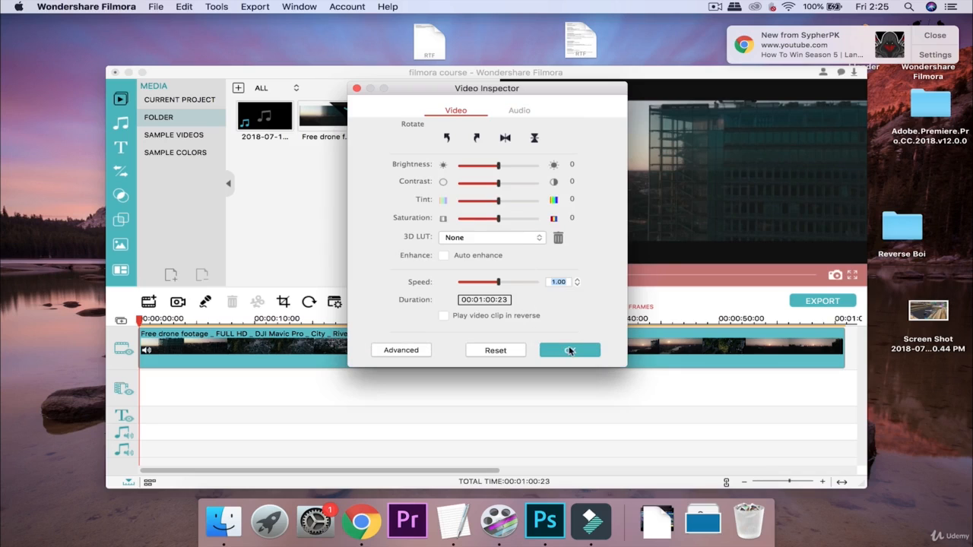
left_click(569, 351)
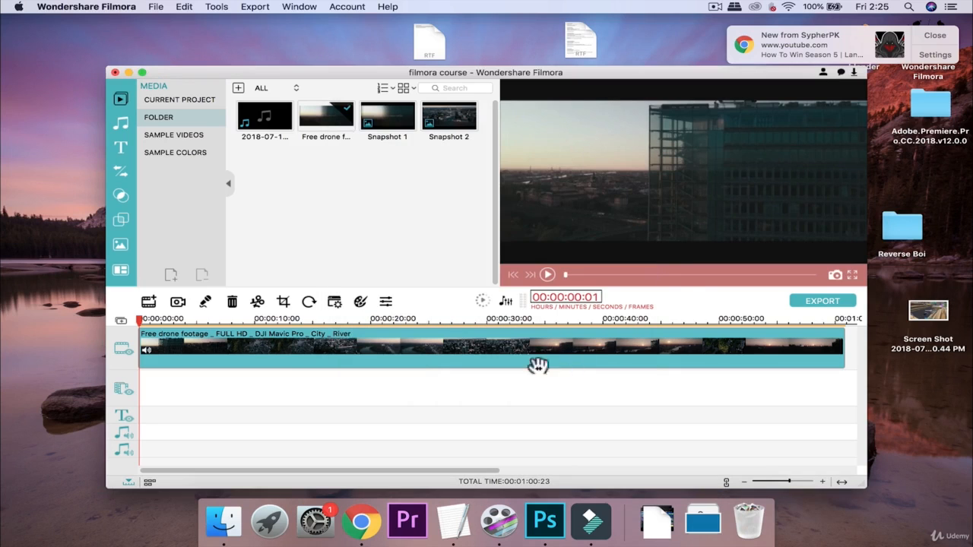
Try Tilt-Shift on the drone clip with a widened focus band over the building's scaffolded corner, and turn it off again.
left_click(334, 302)
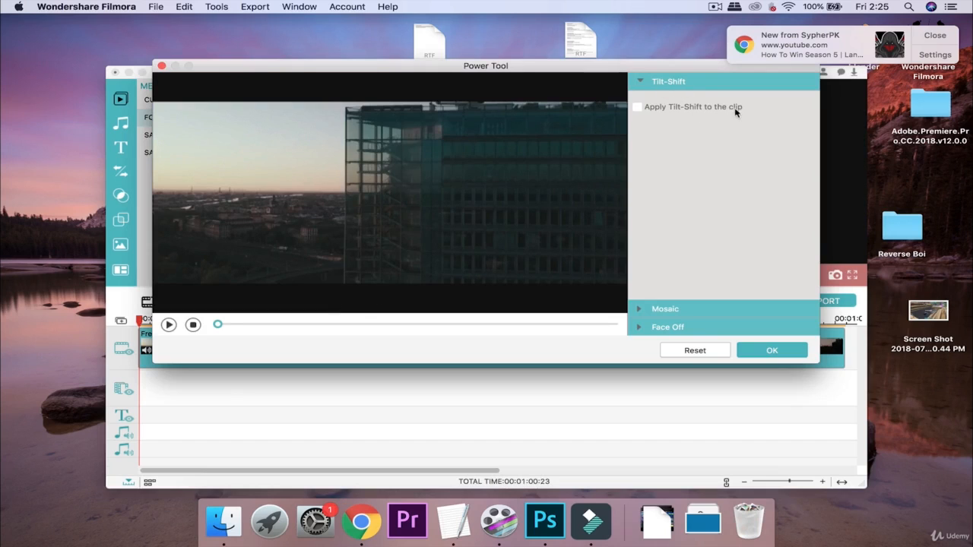
left_click(641, 309)
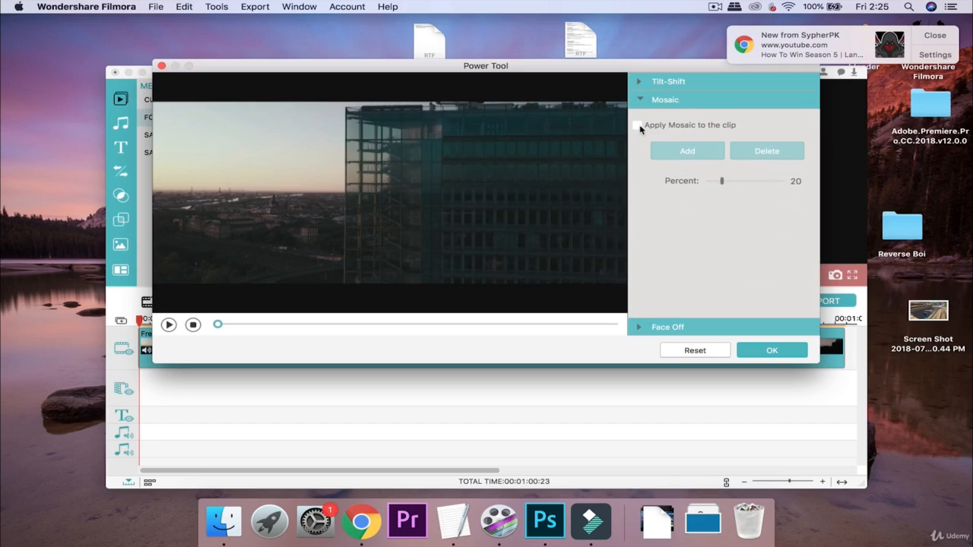
left_click(640, 82)
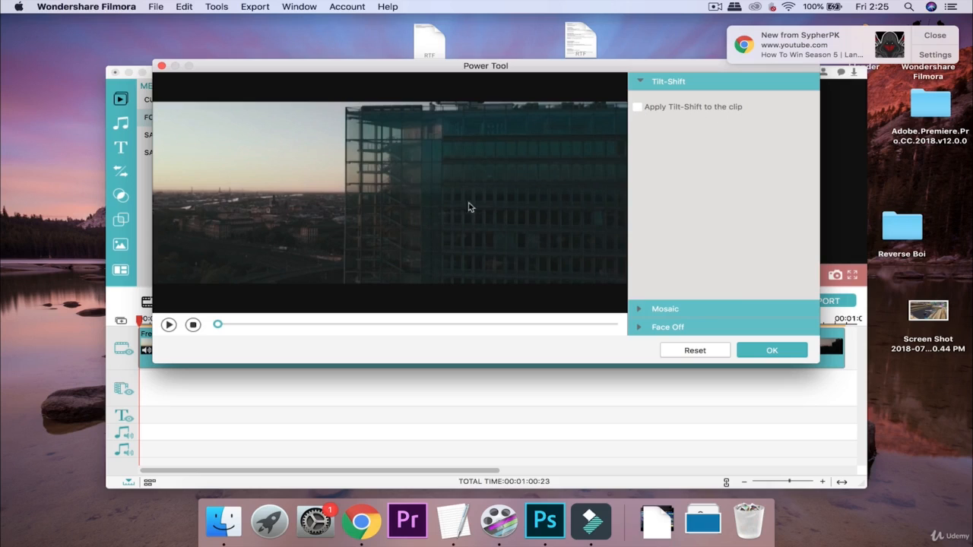
left_click(637, 107)
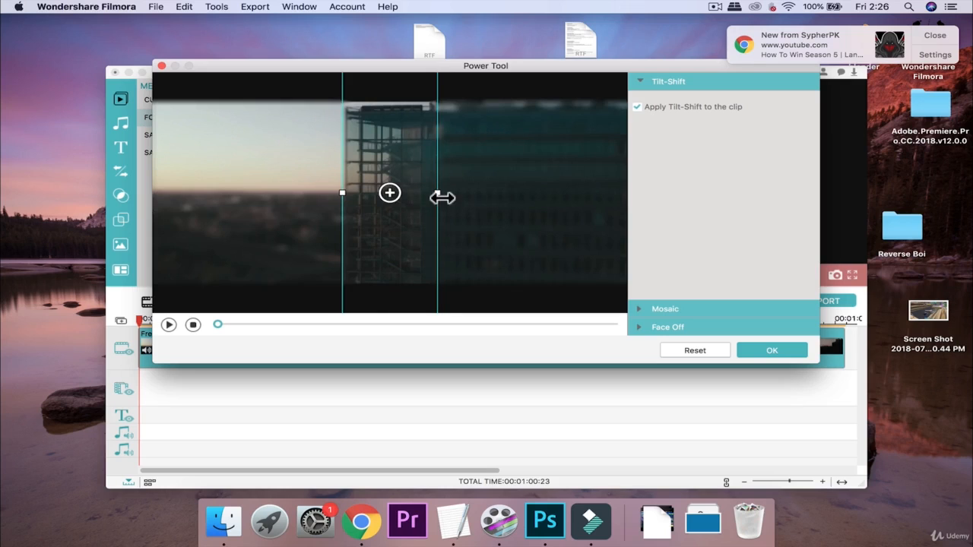
left_click_drag(441, 195, 460, 195)
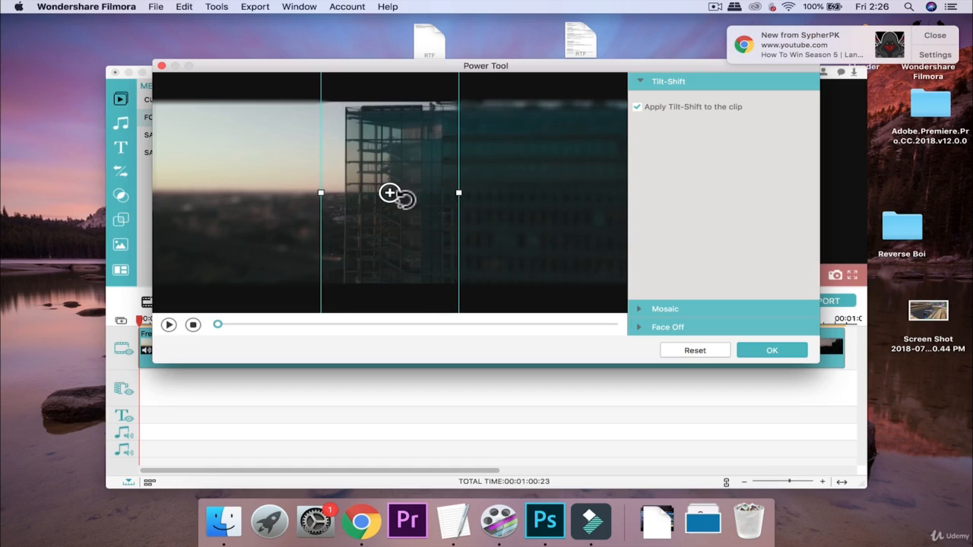
mouse_move(389, 193)
left_mouse_down()
mouse_move(389, 204)
mouse_move(395, 196)
left_mouse_up()
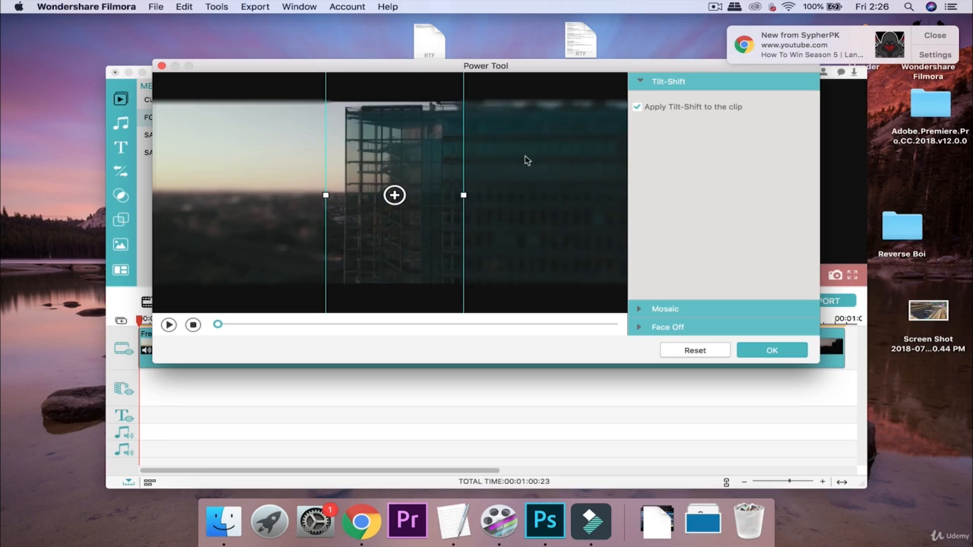
left_click(637, 108)
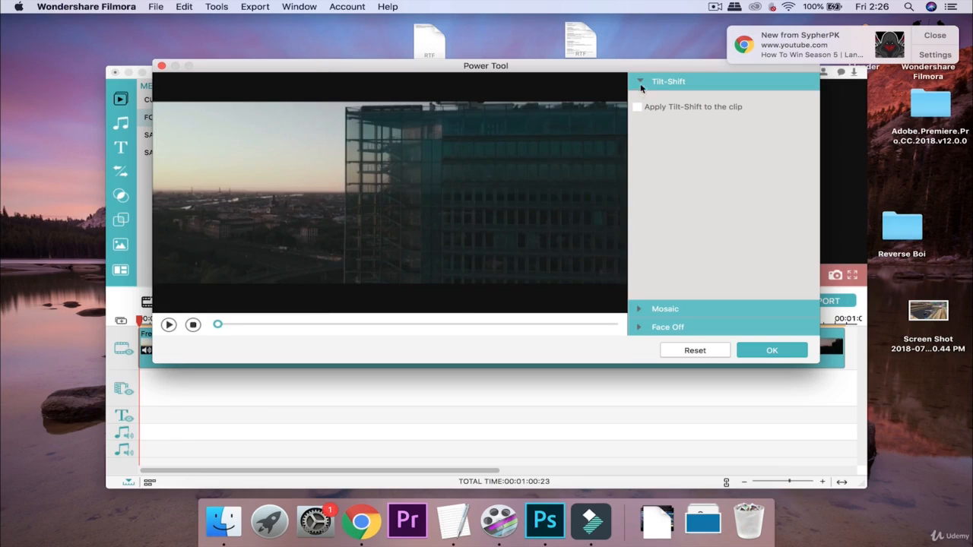
Try a small mosaic at 10 percent over the dark city area beside the building, and turn Mosaic off again.
left_click(640, 308)
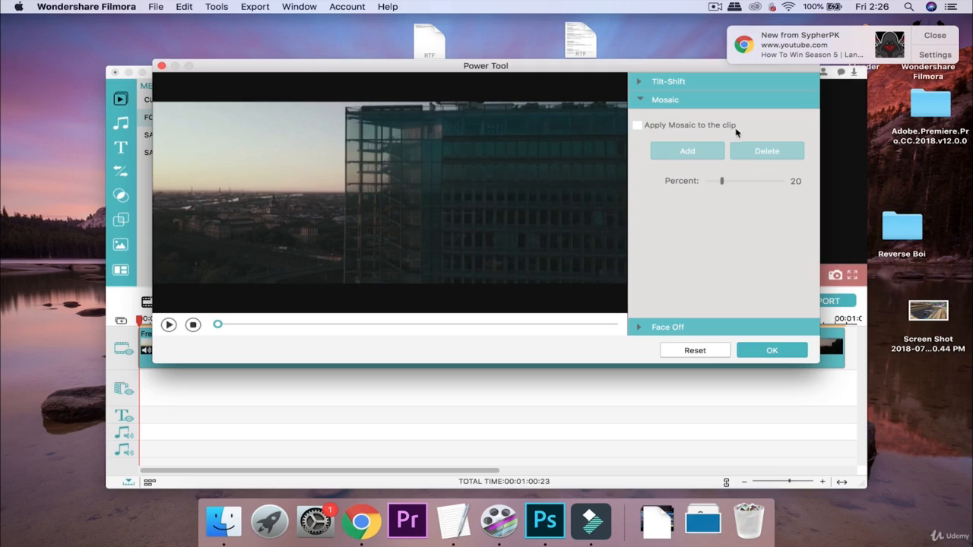
left_click(637, 126)
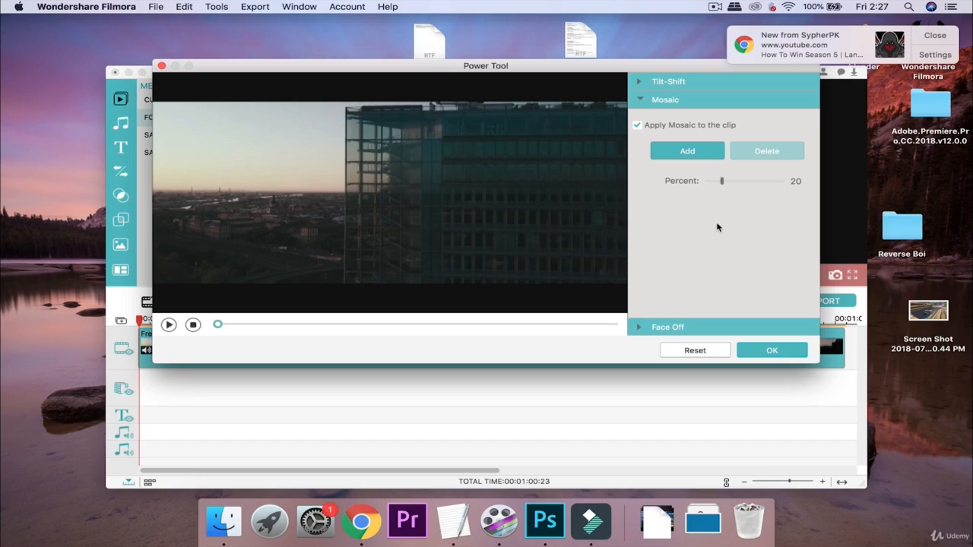
left_click(698, 152)
left_click_drag(393, 203, 315, 209)
left_click_drag(349, 178, 278, 236)
mouse_move(722, 182)
left_mouse_down()
mouse_move(709, 184)
mouse_move(799, 189)
mouse_move(738, 186)
mouse_move(701, 201)
mouse_move(715, 196)
left_mouse_up()
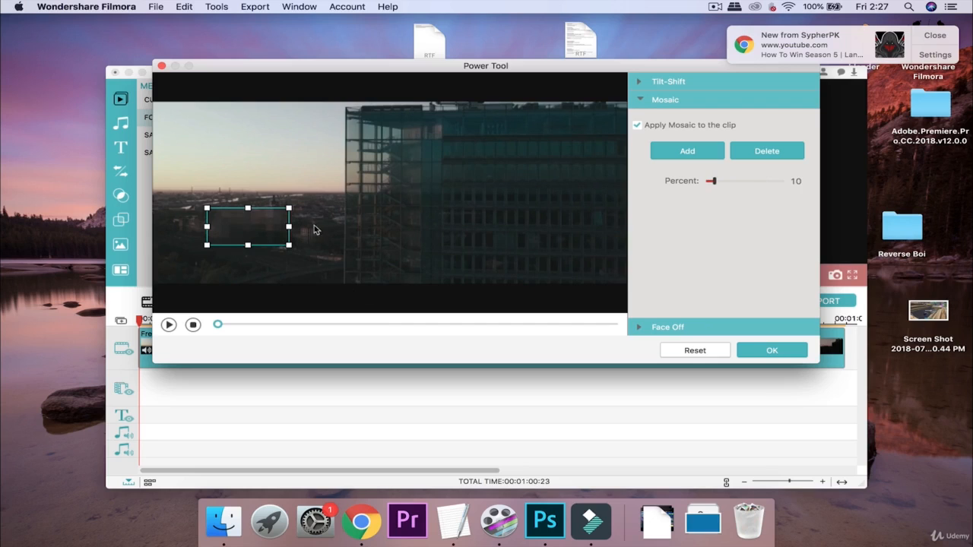
left_click(639, 126)
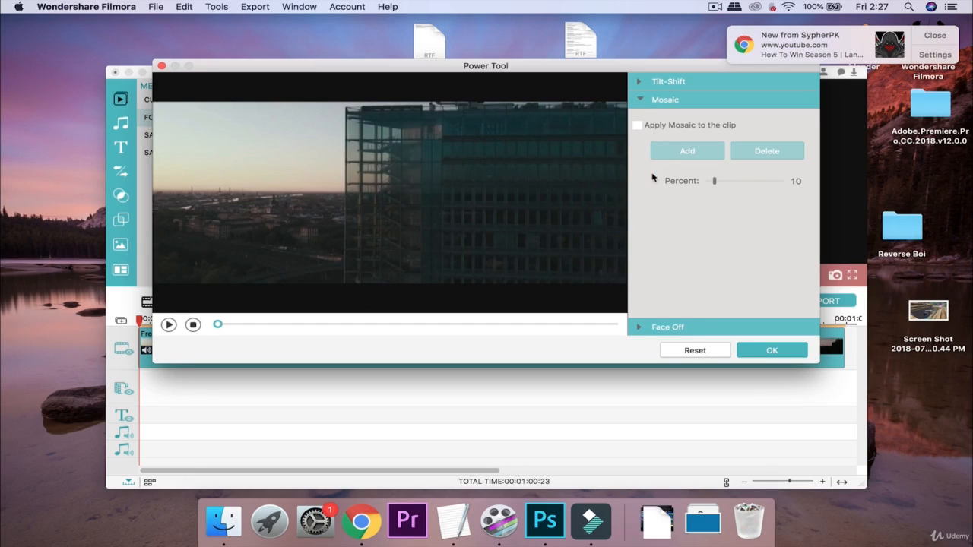
Try Face Off with the teal smiley mask on the drone clip, turn it off again, and close the Power Tool.
left_click(639, 329)
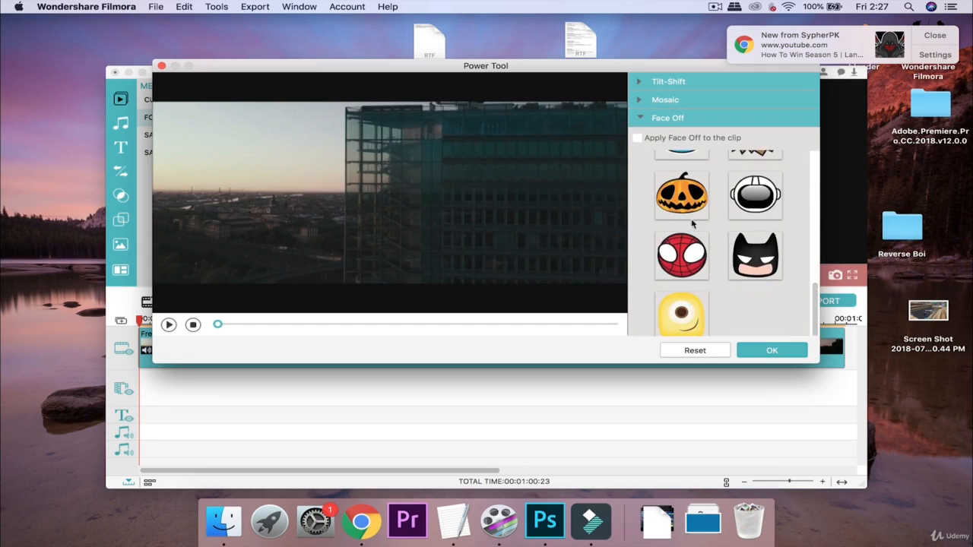
left_click(680, 140)
scroll(669, 203, "up", 5)
left_click(745, 188)
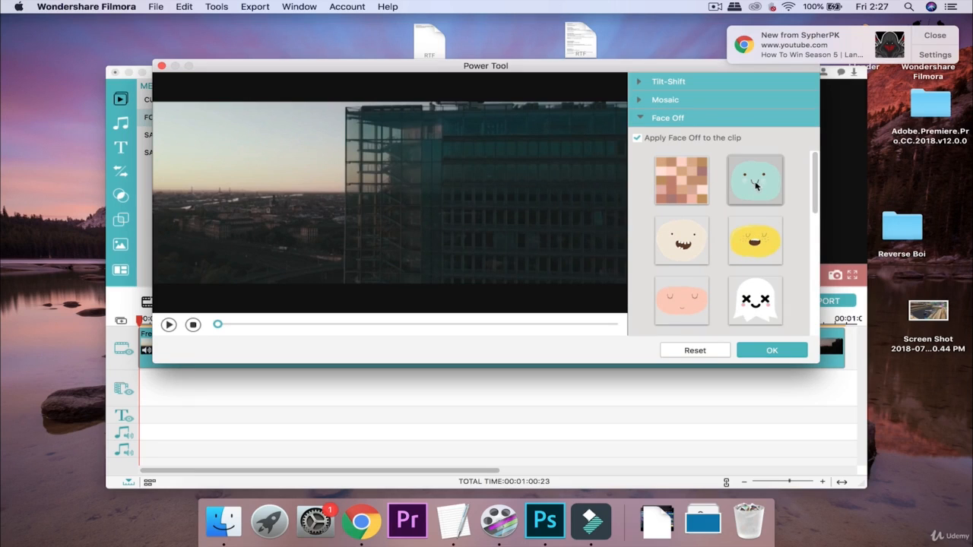
scroll(730, 222, "down", 5)
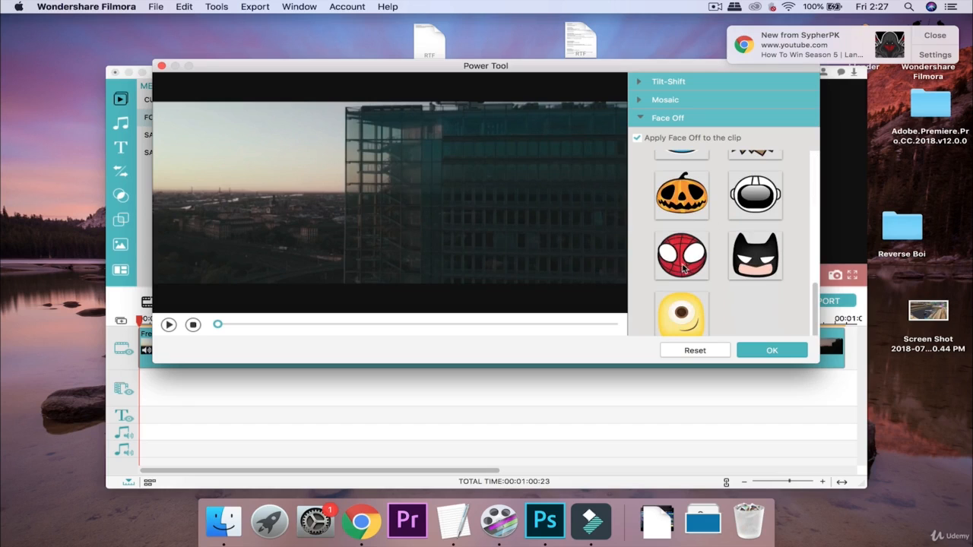
scroll(683, 269, "up", 5)
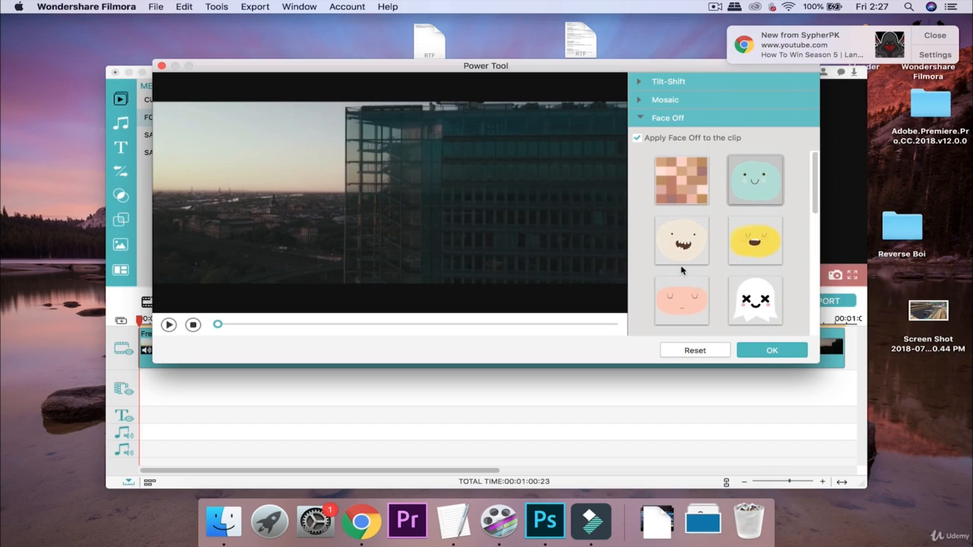
scroll(688, 270, "down", 2)
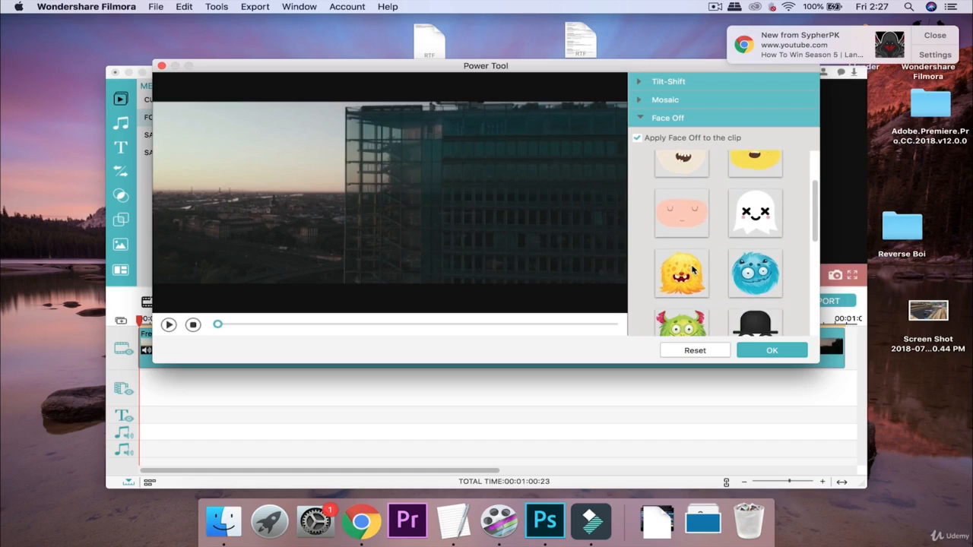
scroll(694, 267, "down", 5)
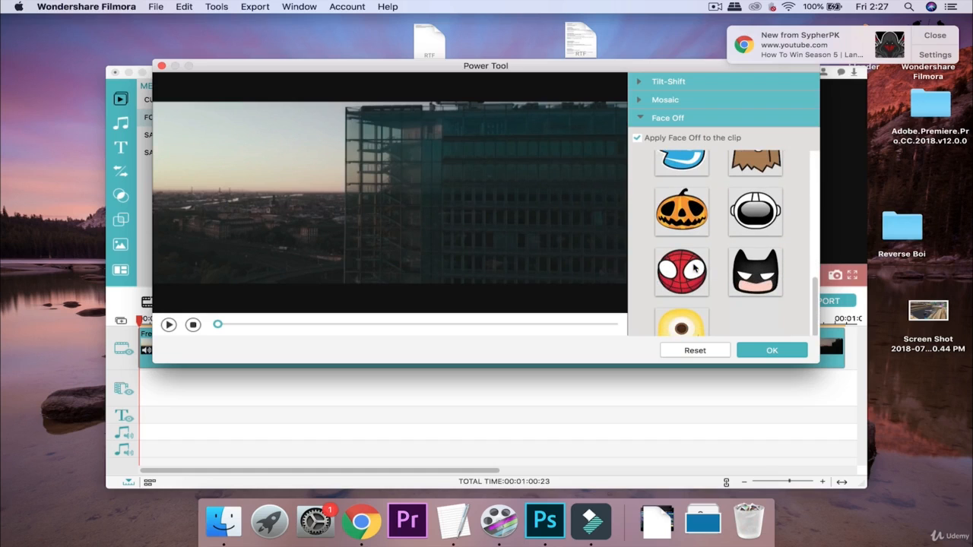
scroll(693, 267, "up", 5)
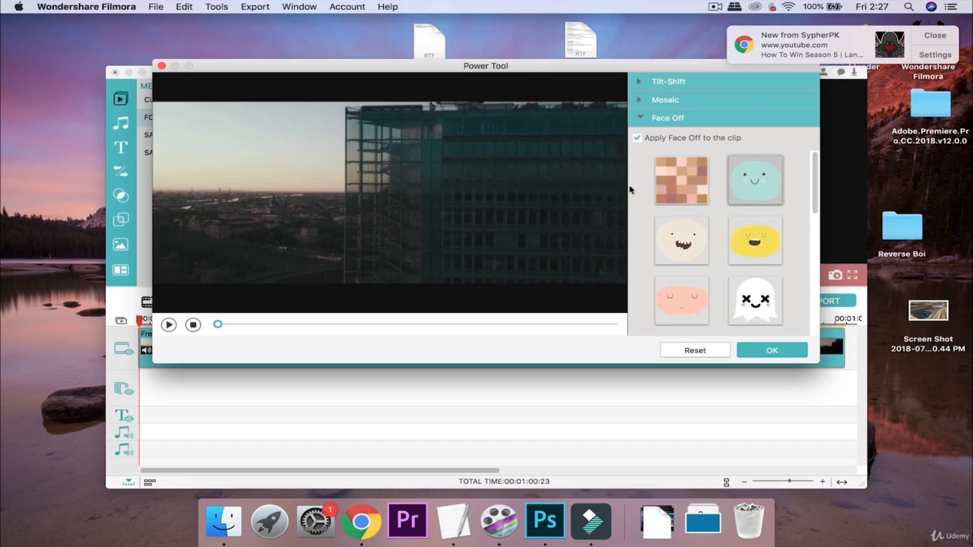
left_click(637, 139)
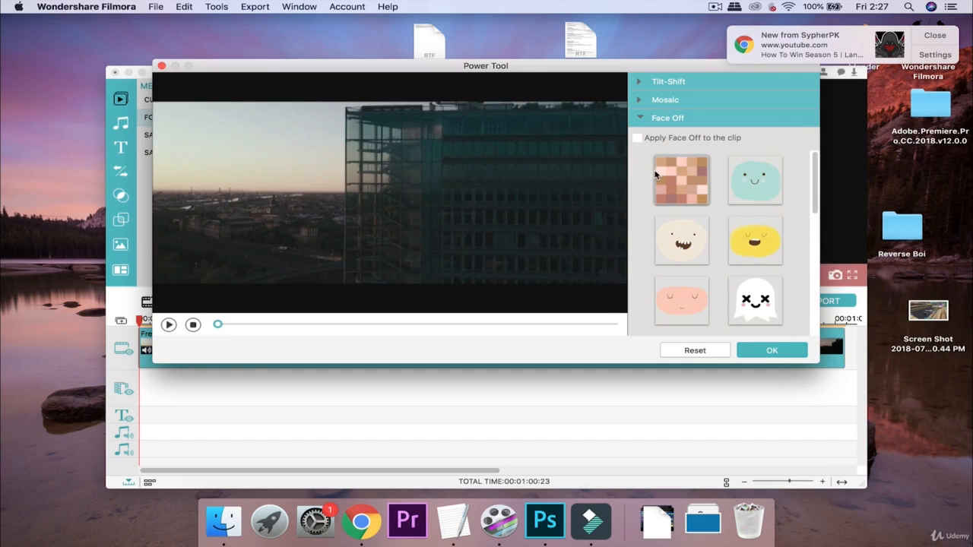
left_click(935, 37)
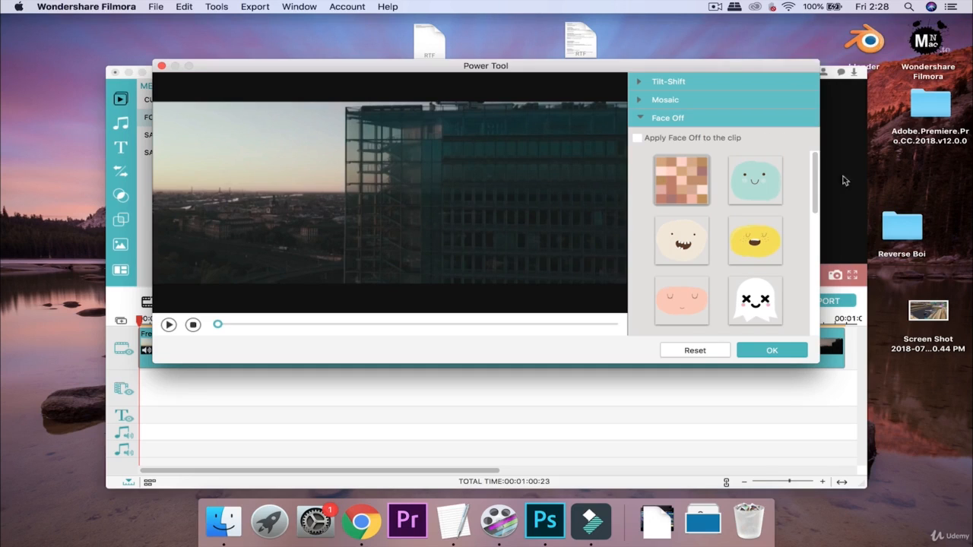
left_click(757, 357)
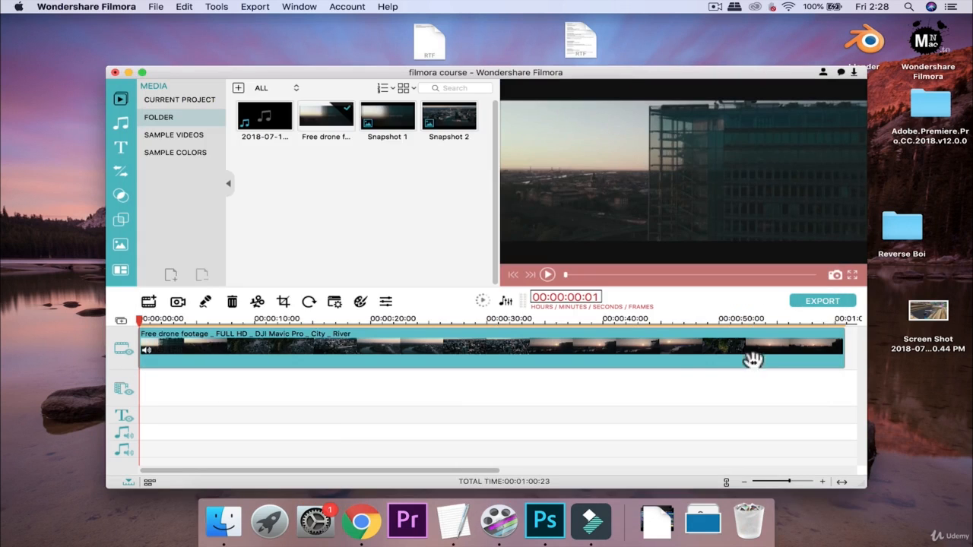
Examine the Color adjustments and the presets in Advanced Color Tuning, and close it and the Video Inspector without changes.
left_click(361, 303)
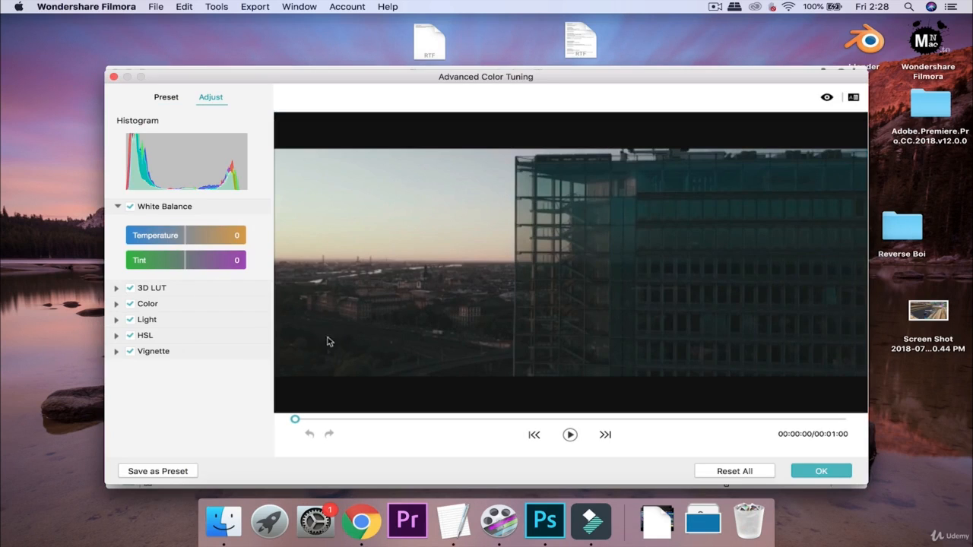
left_click(117, 304)
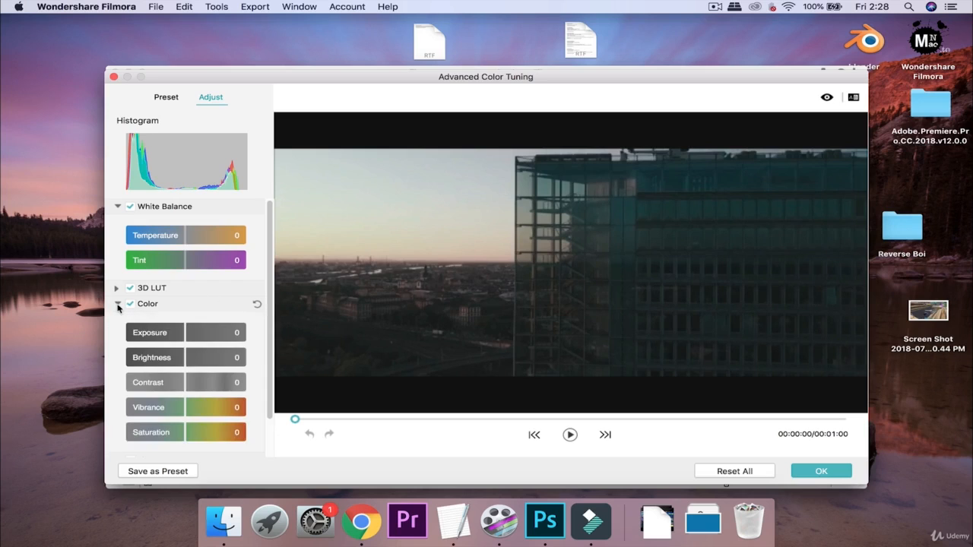
left_click(118, 305)
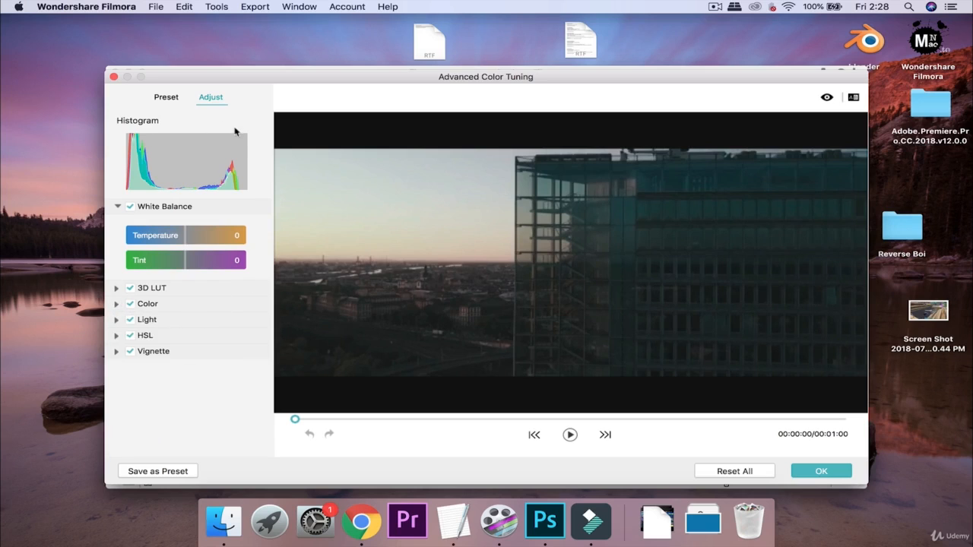
left_click(175, 101)
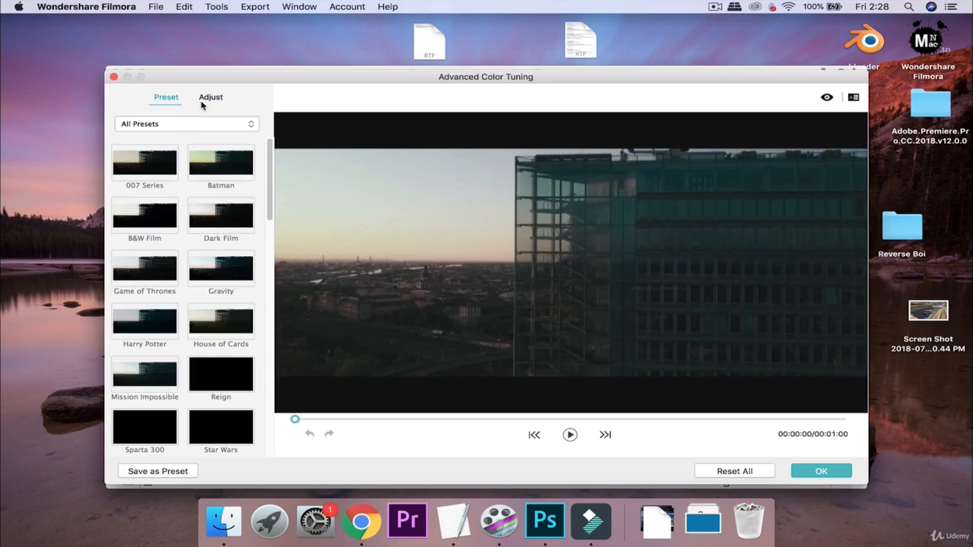
left_click(202, 105)
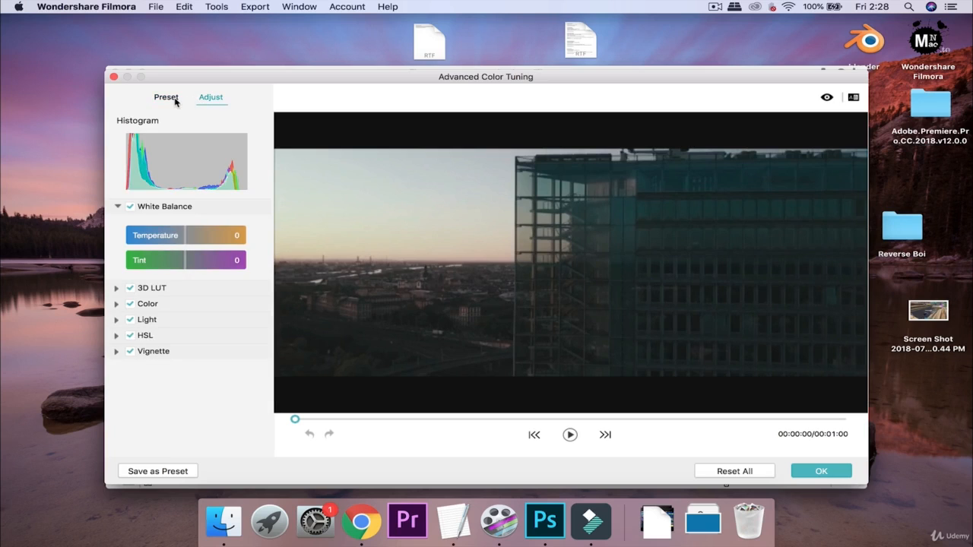
left_click(114, 78)
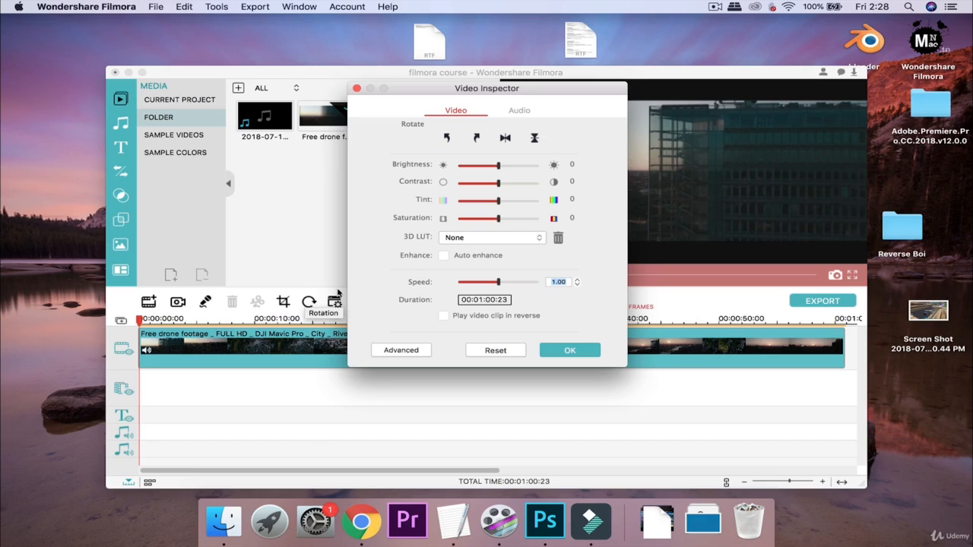
left_click(357, 89)
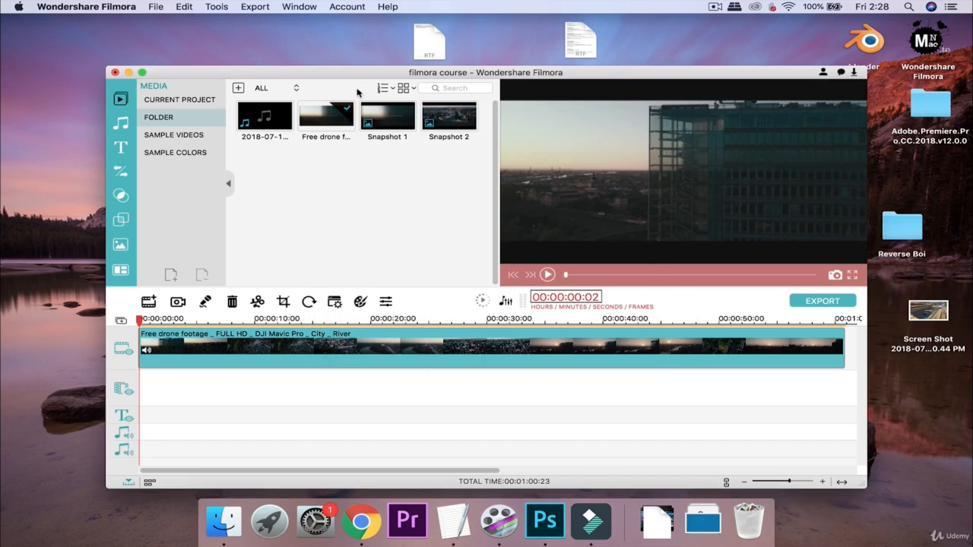
Nudge the first music track's volume fader very slightly in the Audio Mixer, keep the Stereo mode, and apply the settings.
left_click(505, 303)
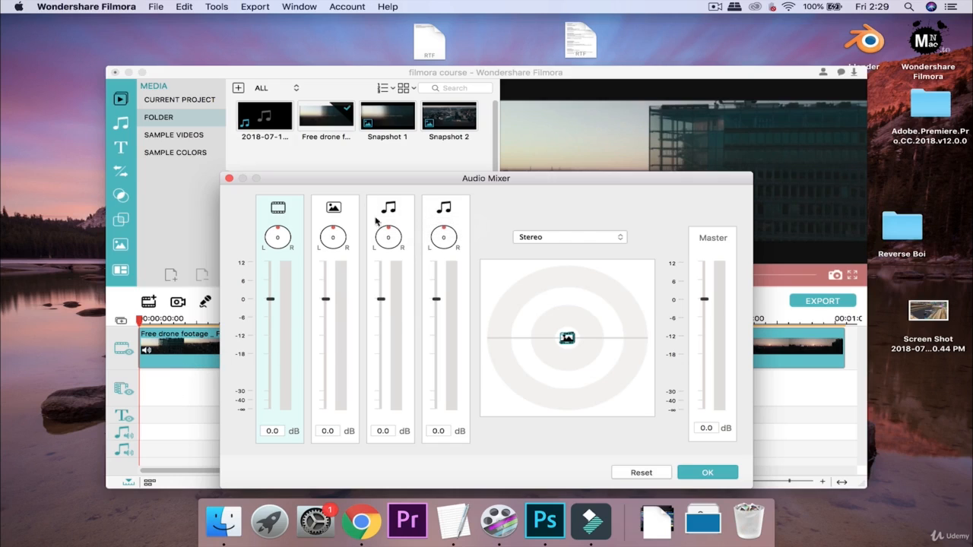
left_click_drag(382, 301, 382, 302)
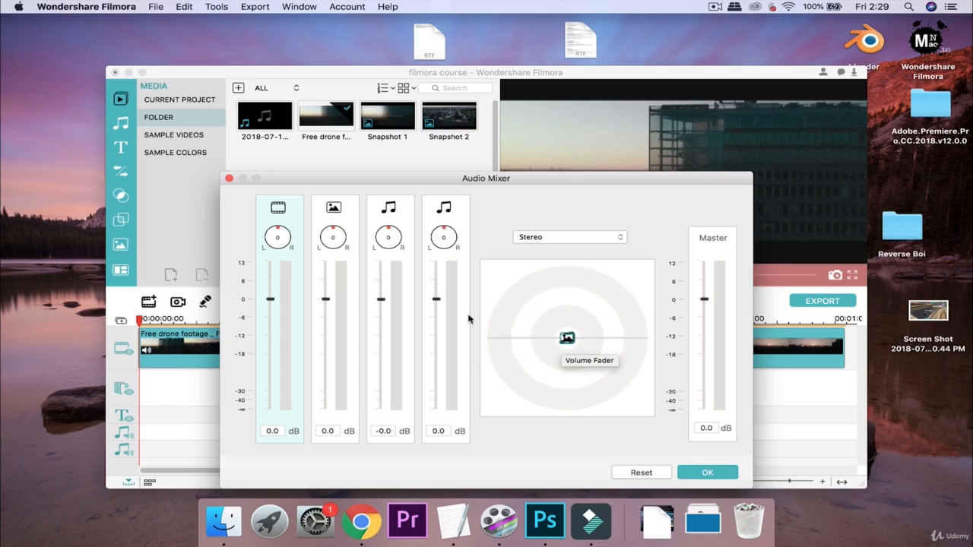
left_click(567, 237)
left_click(575, 228)
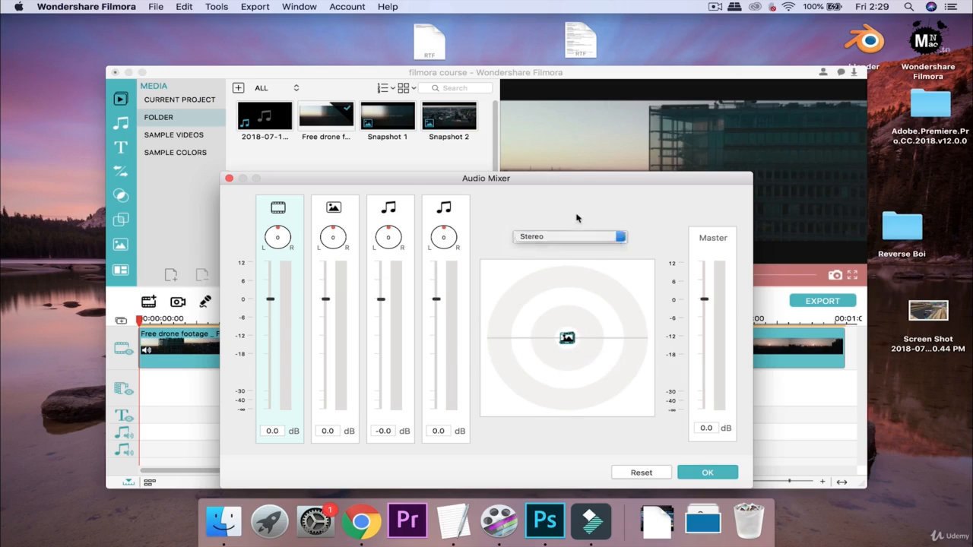
left_click(706, 473)
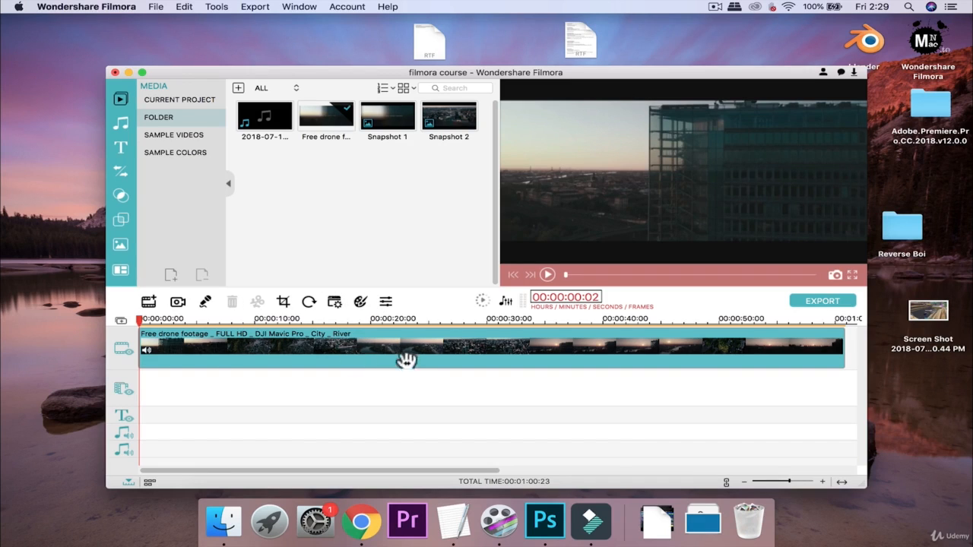
View the drone clip's video settings in the Video Inspector and close it without changes.
right_click(364, 350)
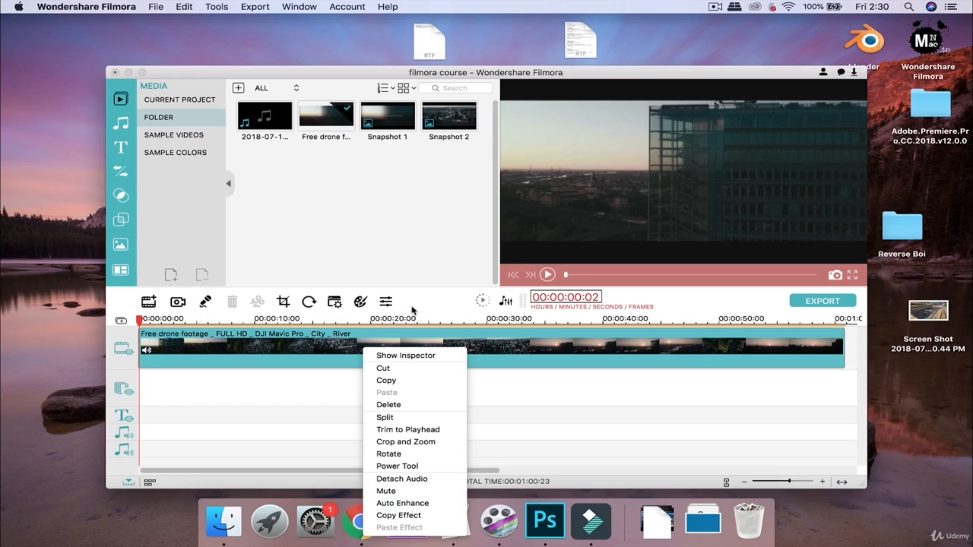
left_click(420, 356)
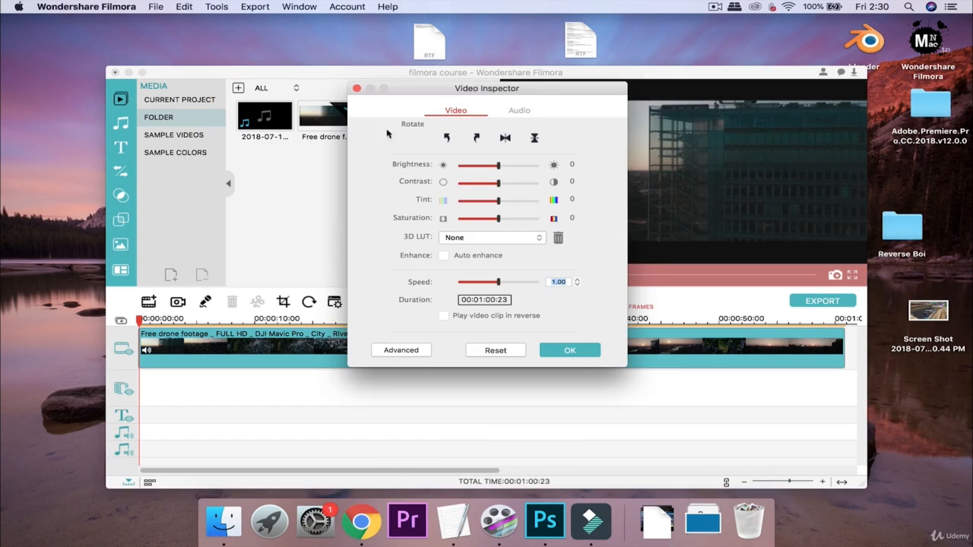
left_click(356, 88)
Try detaching the drone clip's audio onto its own track, check the video clip's available commands, and undo the detachment.
right_click(323, 351)
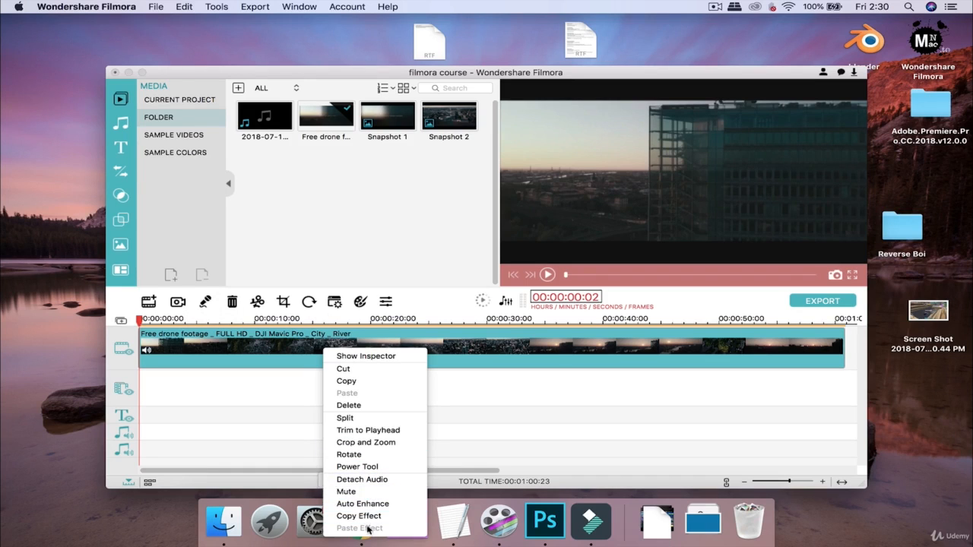
left_click(362, 480)
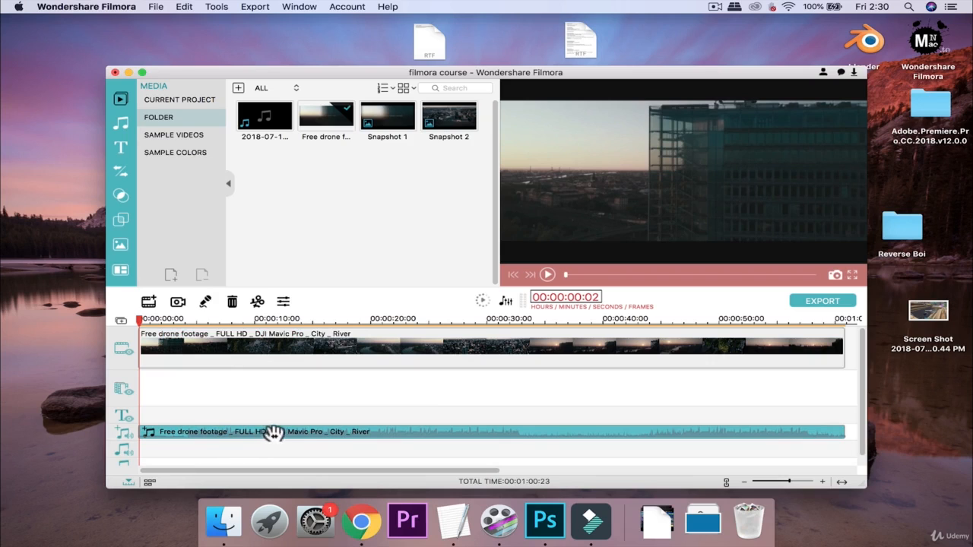
right_click(353, 362)
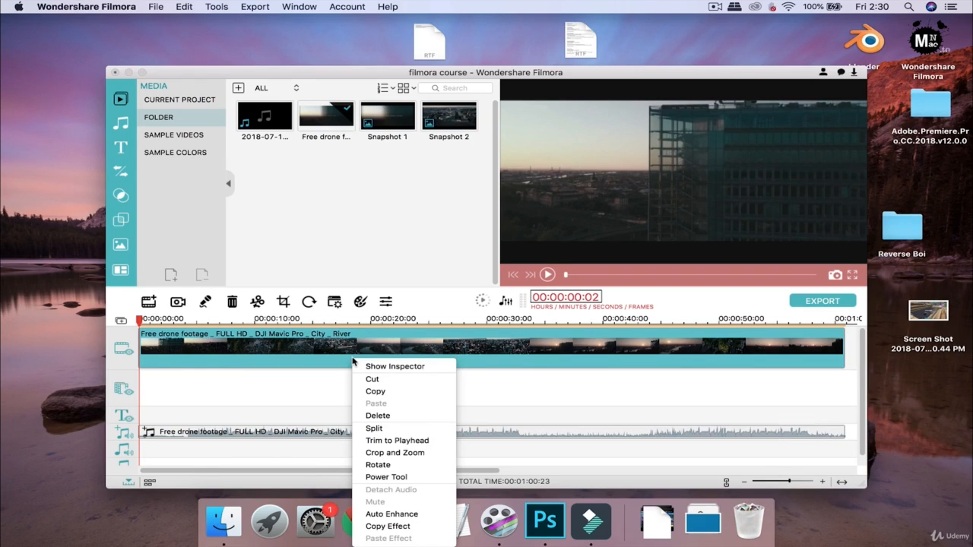
left_click(328, 351)
key("super+z")
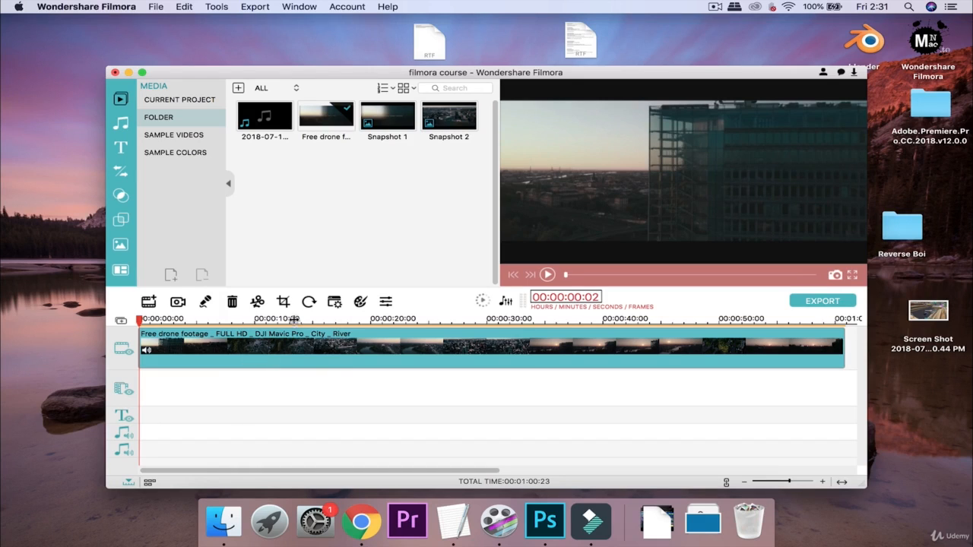
Try Auto Enhance on the drone clip, play a short stretch of the preview, and turn the enhancement off again.
right_click(295, 352)
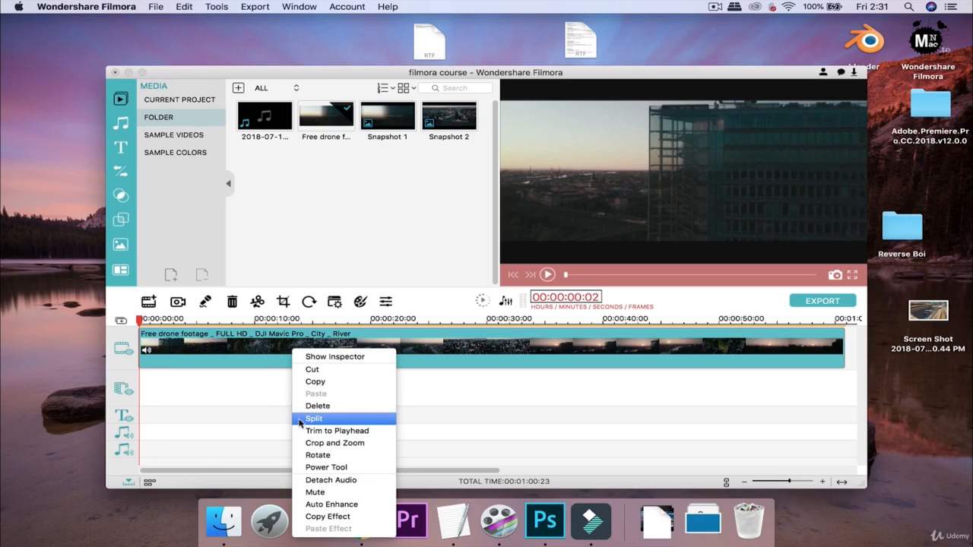
left_click(348, 508)
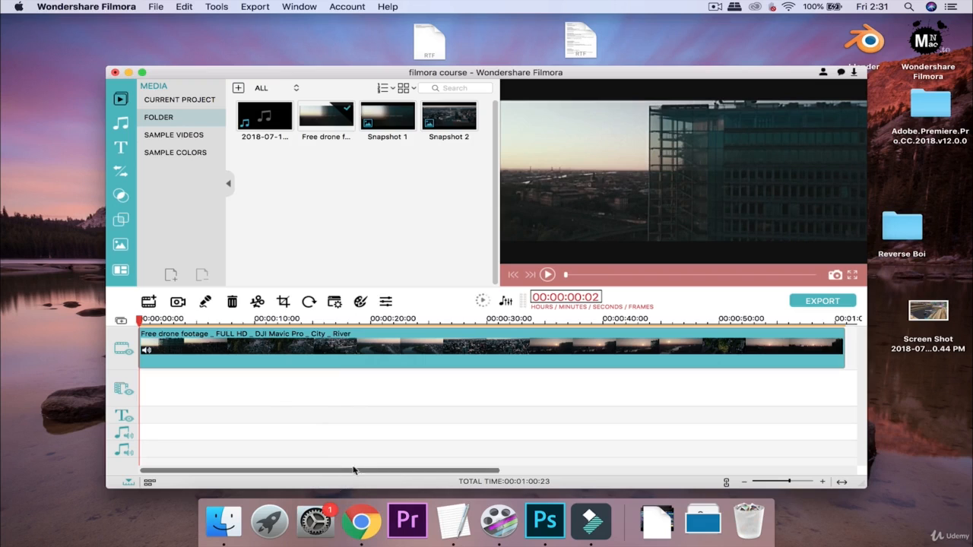
right_click(282, 350)
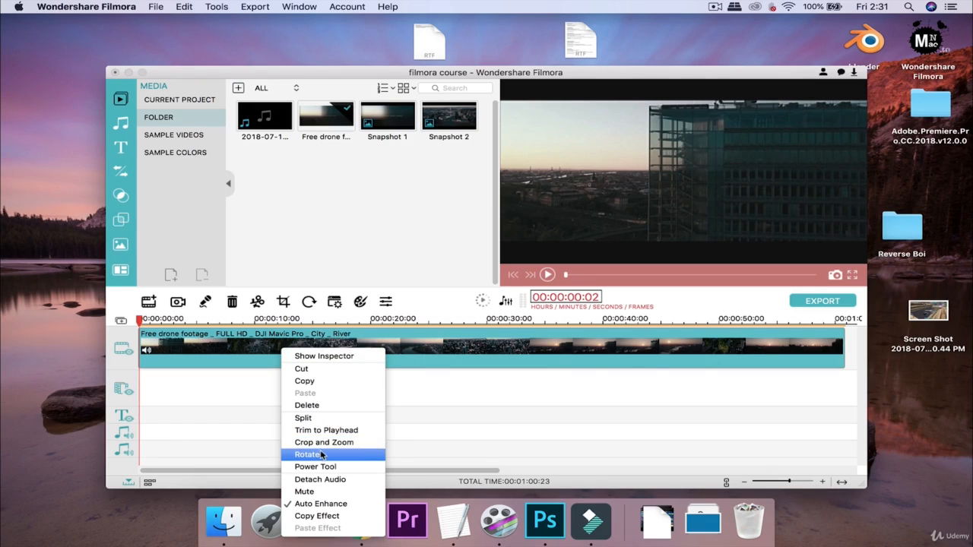
left_click(547, 274)
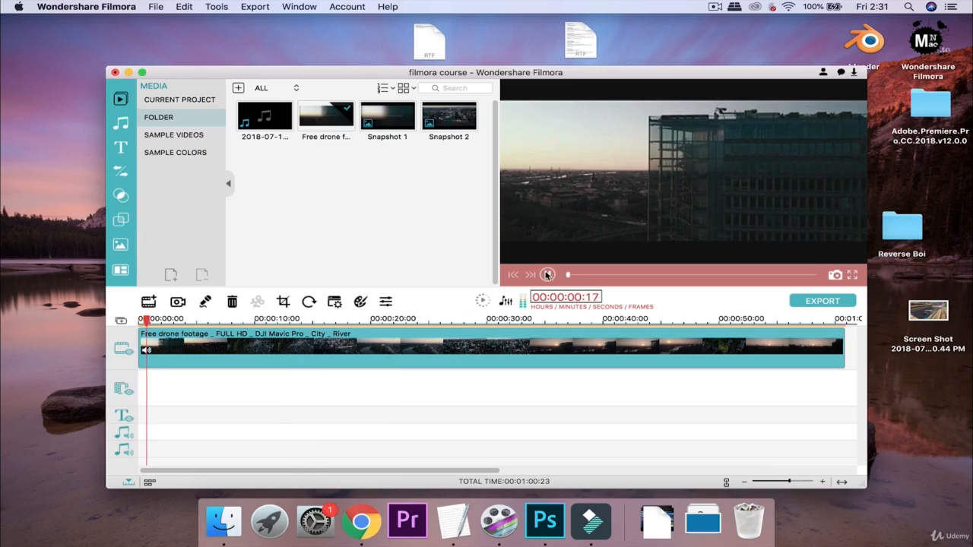
left_click(547, 275)
right_click(271, 344)
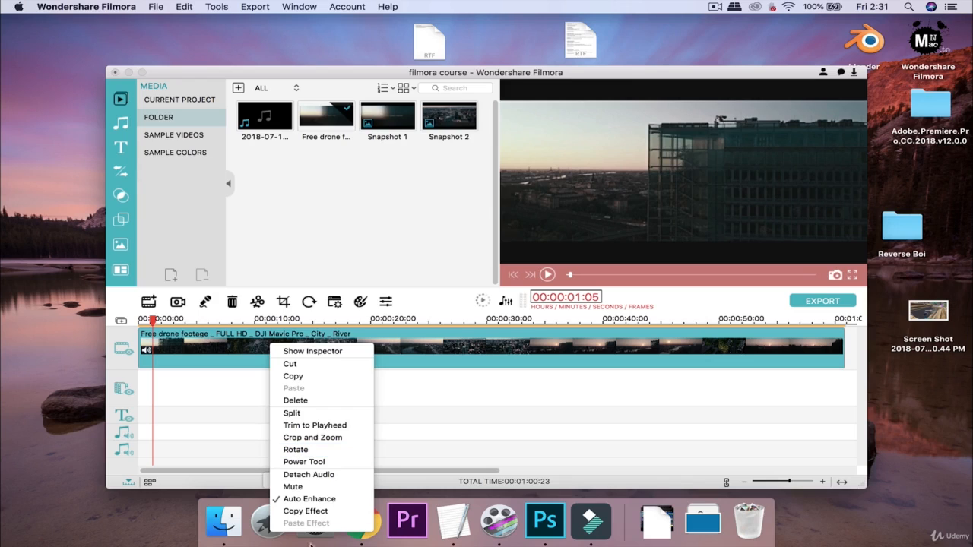
left_click(308, 499)
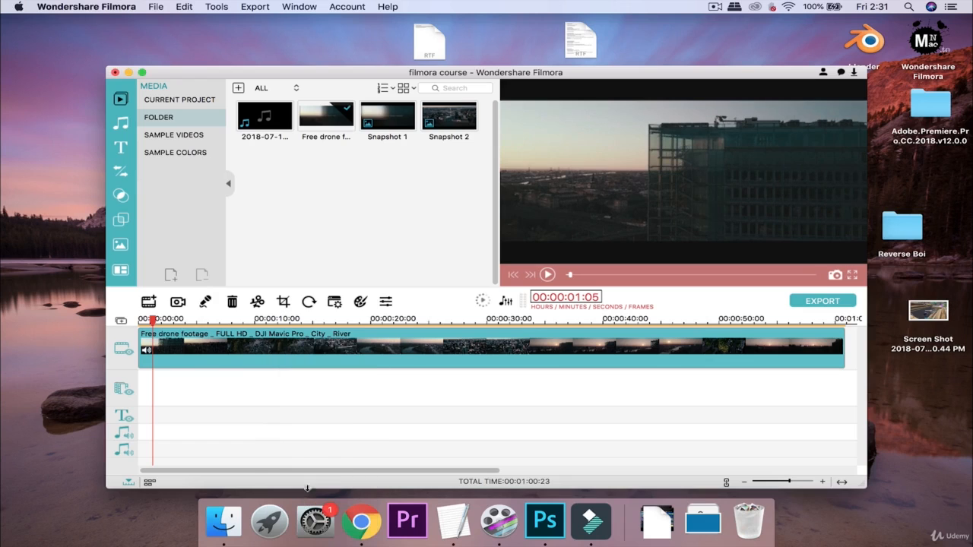
right_click(309, 344)
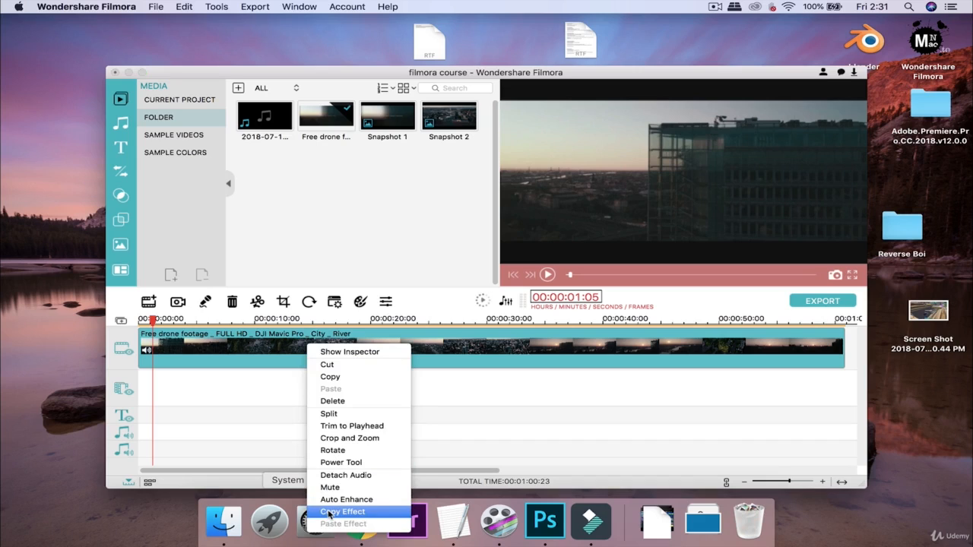
left_click(247, 423)
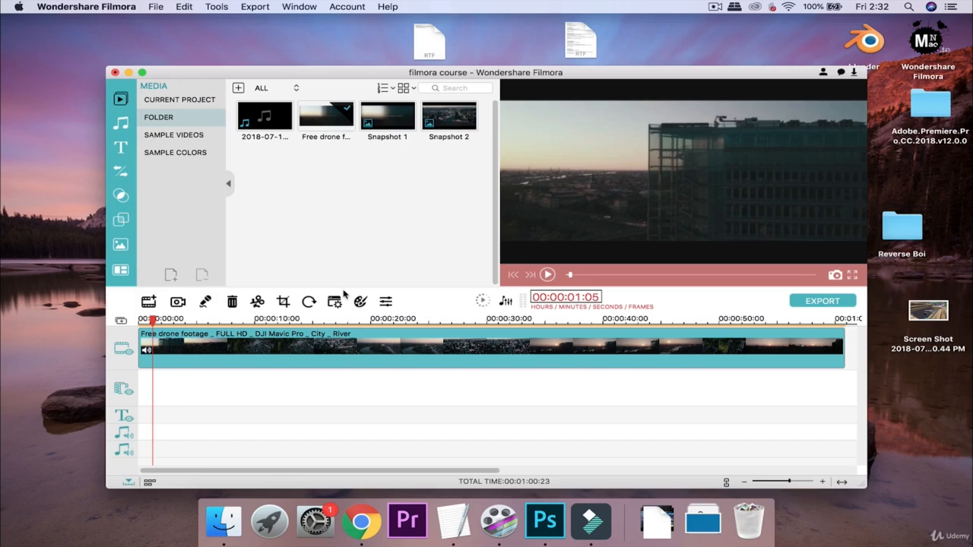
Examine the commands available for the drone clip near its start and end, and check the empty track area after it.
right_click(251, 350)
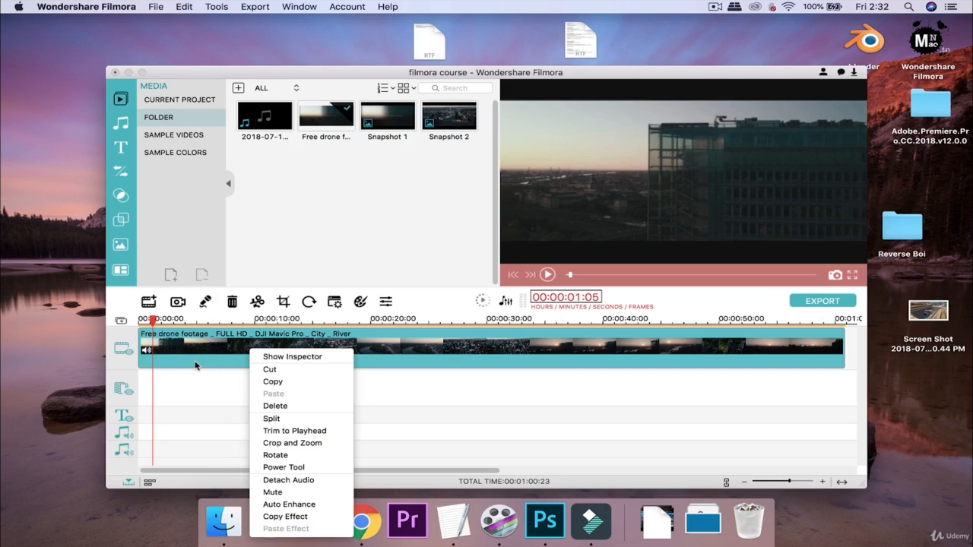
left_click(849, 350)
left_click_drag(461, 471, 577, 472)
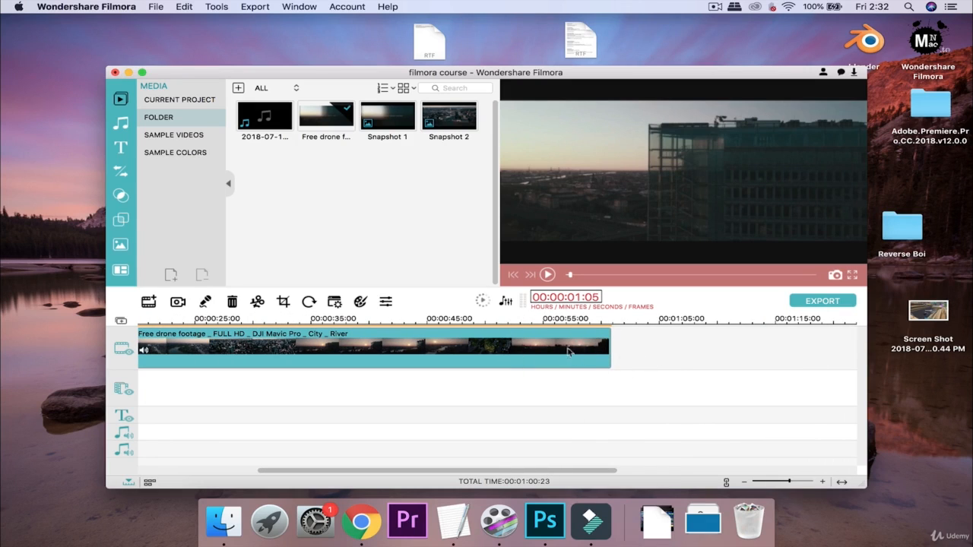
right_click(568, 351)
left_click(634, 341)
right_click(643, 343)
left_click(636, 382)
left_click_drag(288, 472, 148, 463)
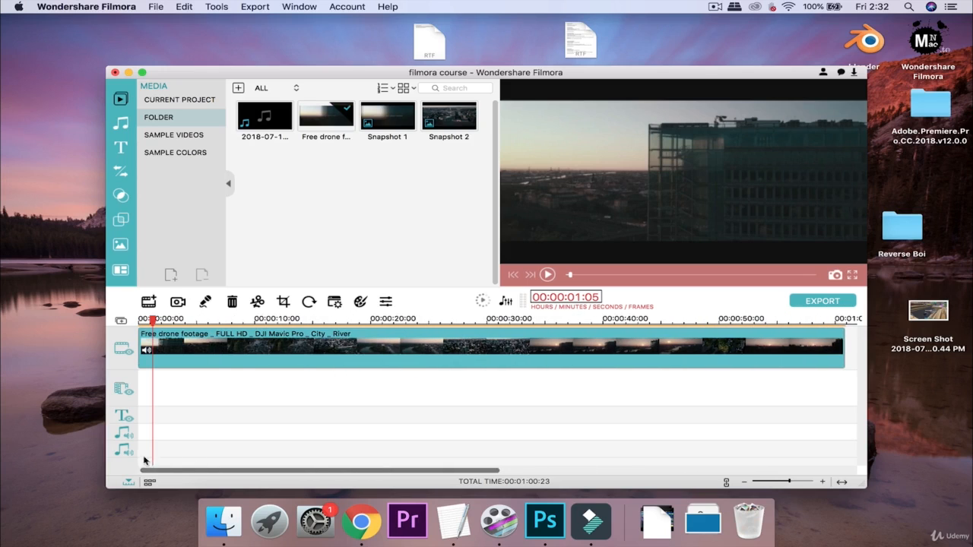
right_click(243, 351)
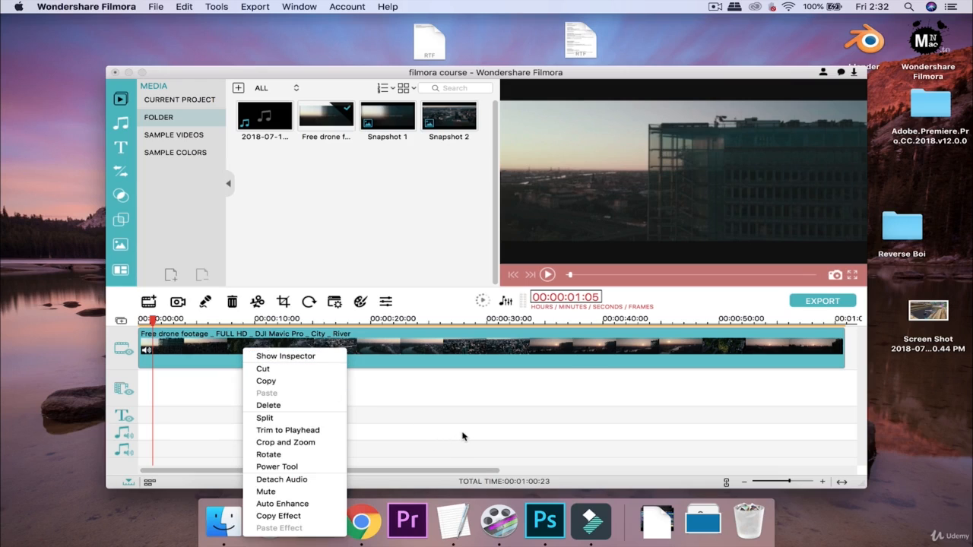
left_click(561, 449)
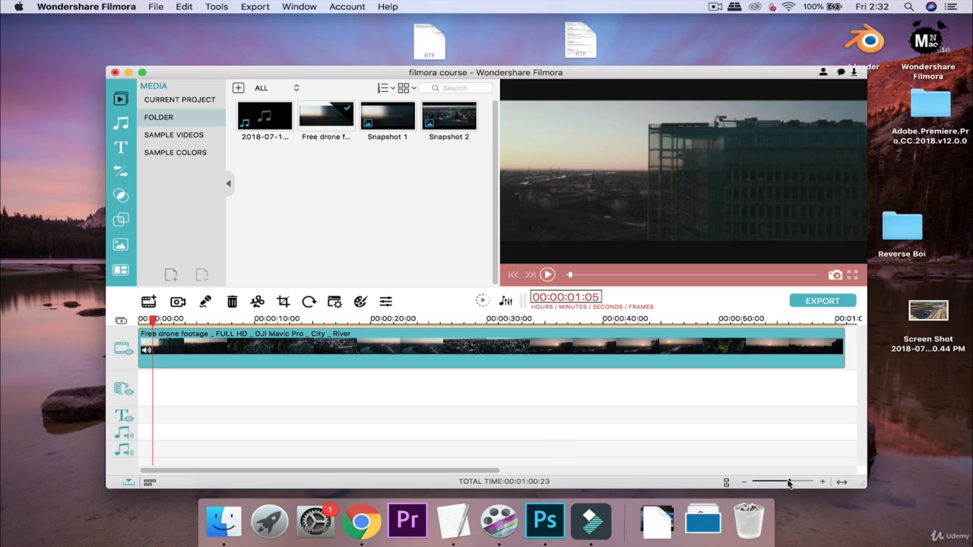
Try the timeline zoom by magnifying the drone clip slightly and reducing it to a slightly wider view.
mouse_move(789, 484)
left_mouse_down()
mouse_move(751, 484)
mouse_move(792, 487)
left_mouse_up()
mouse_move(798, 485)
left_mouse_down()
mouse_move(778, 485)
mouse_move(789, 484)
left_mouse_up()
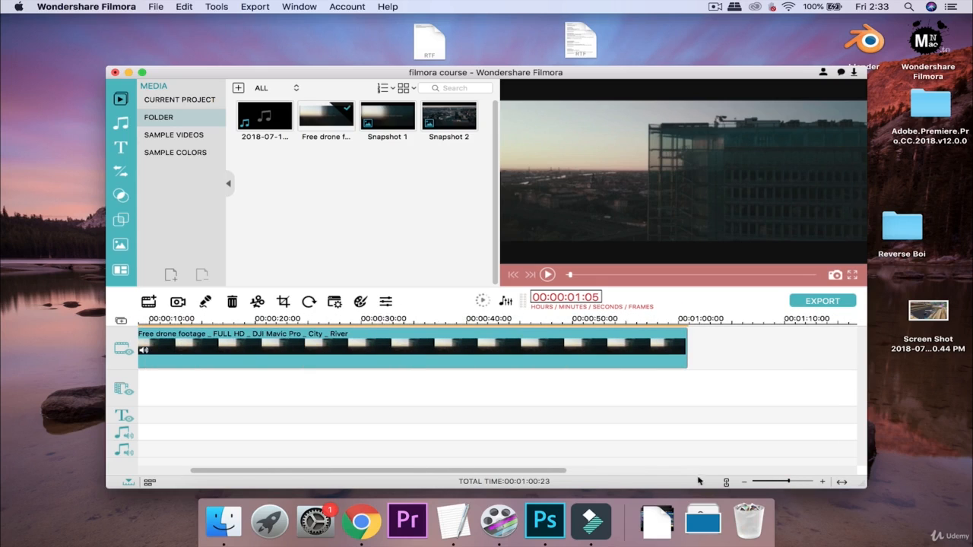